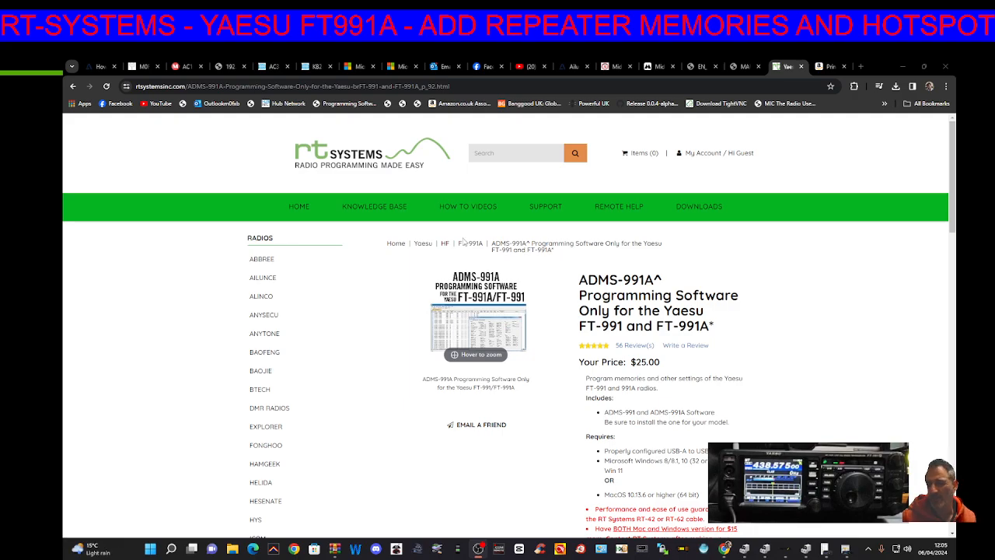
- View the USB printer cable listing and switch to the FT-991A Programmer
key(ctrl+Tab)
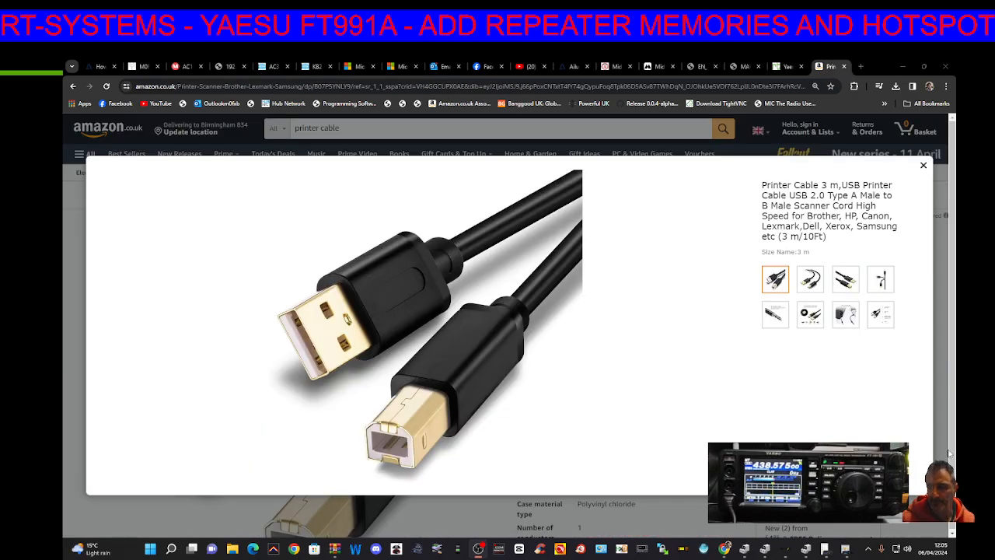
key(alt+Tab)
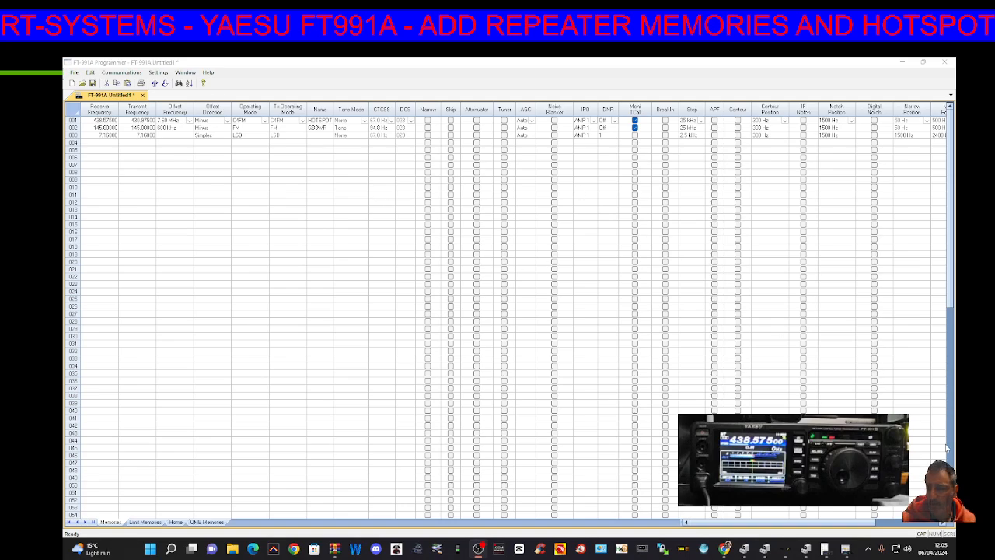
click(900, 65)
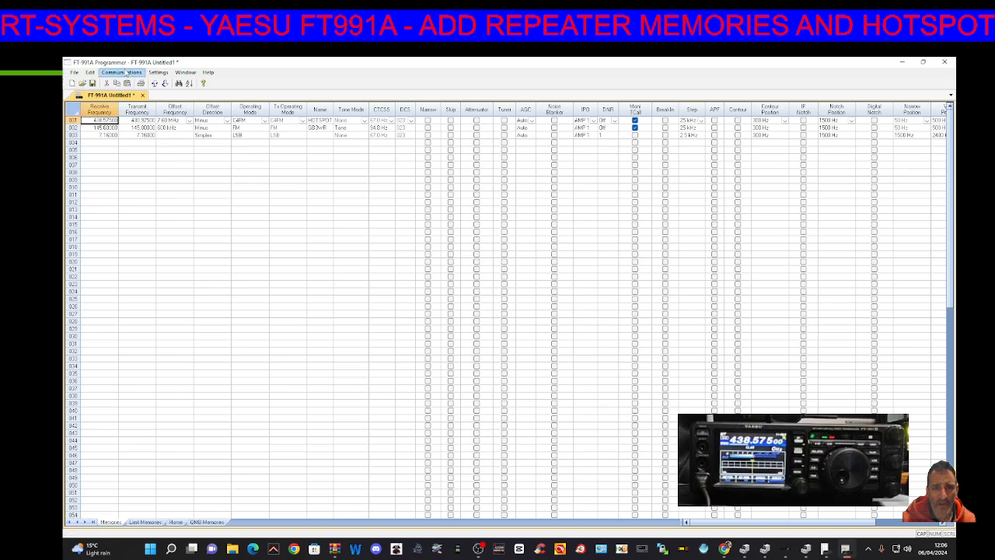
- Open the communication port setup and check the computer's COM and LPT ports in Windows Device Manager
click(118, 74)
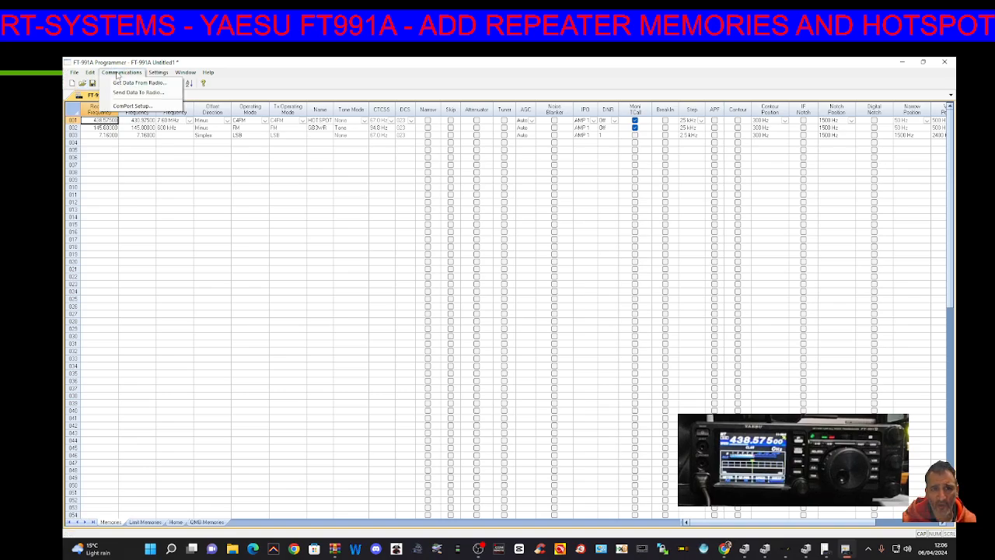
click(134, 106)
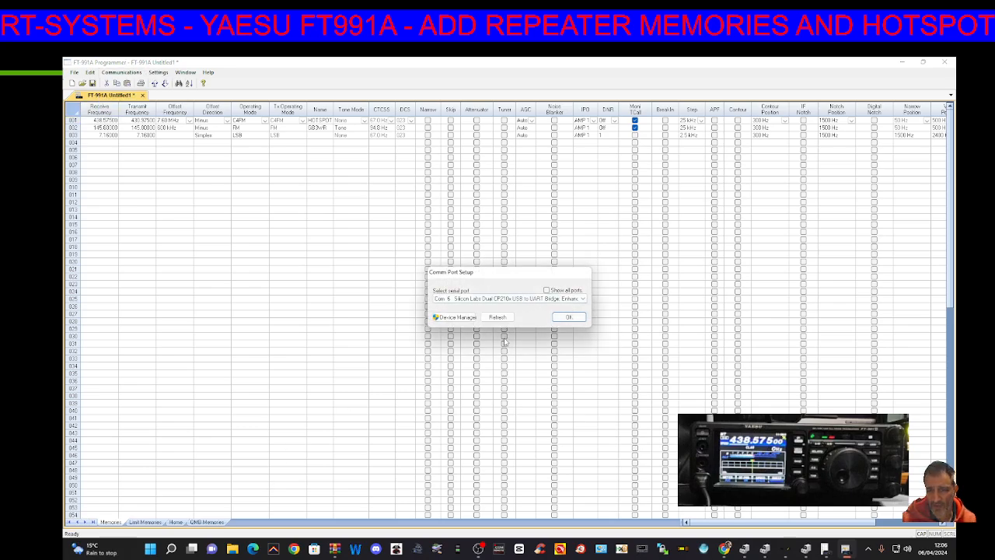
right_click(154, 554)
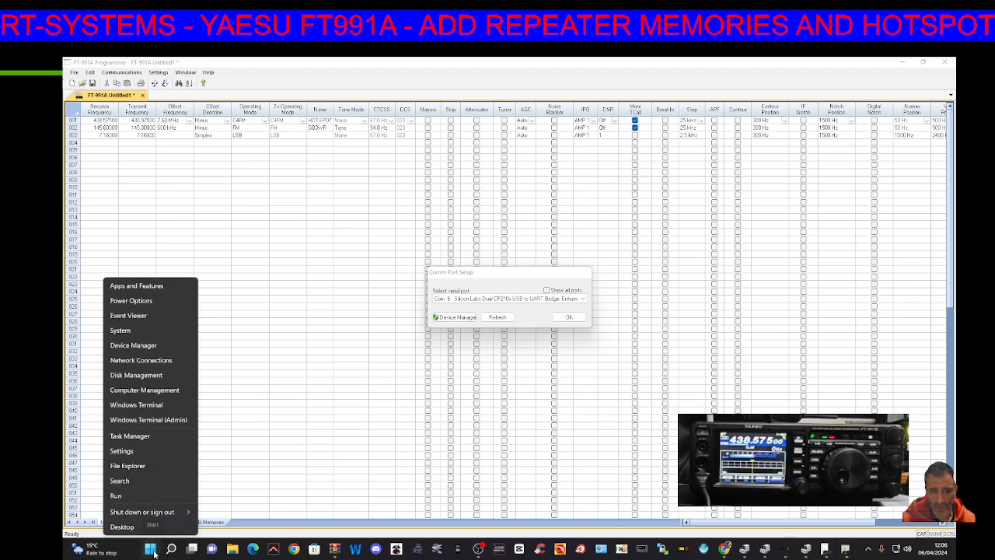
click(150, 348)
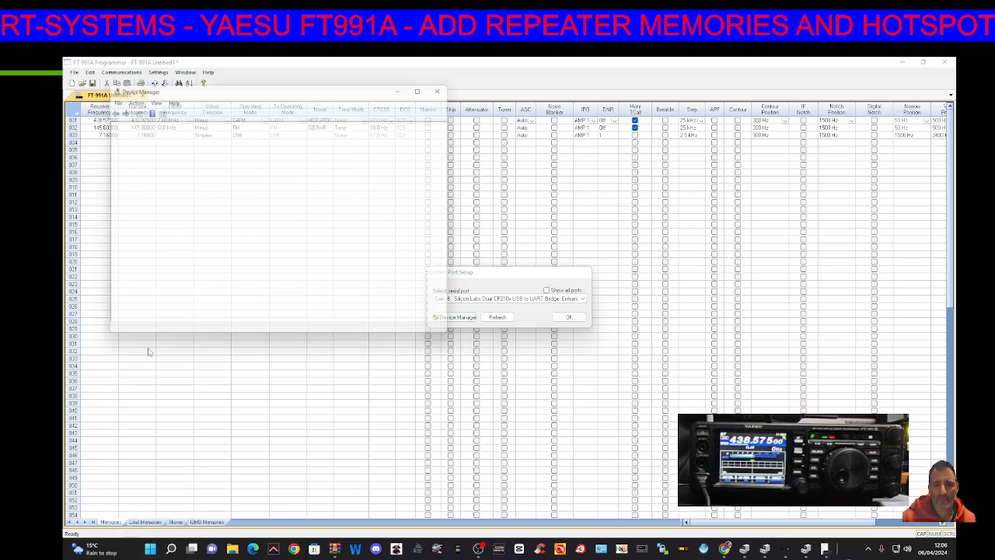
drag(271, 98, 307, 178)
double_click(191, 327)
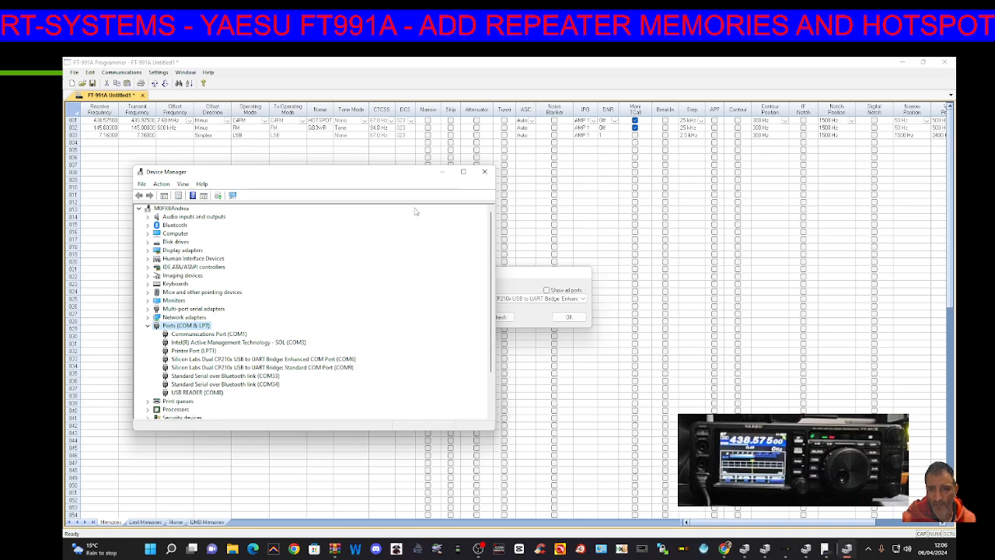
click(441, 172)
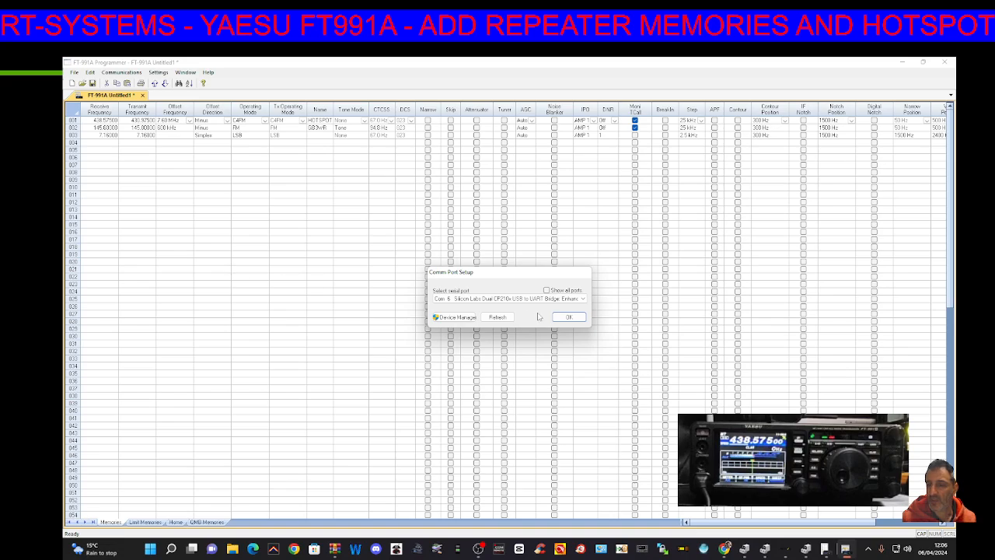
- Recheck the ports in Device Manager from the port setup and accept Com 6, the Silicon Labs Enhanced port
click(465, 317)
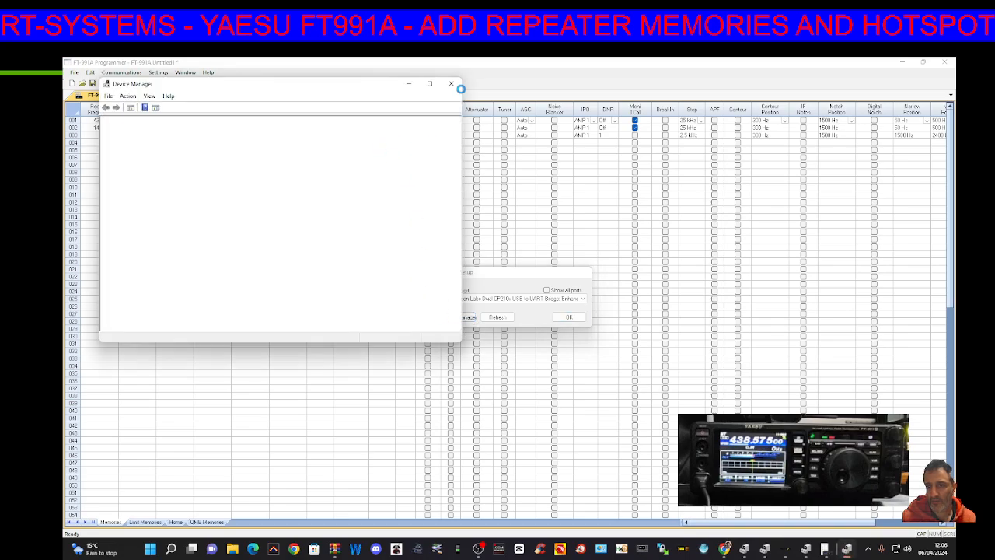
double_click(167, 238)
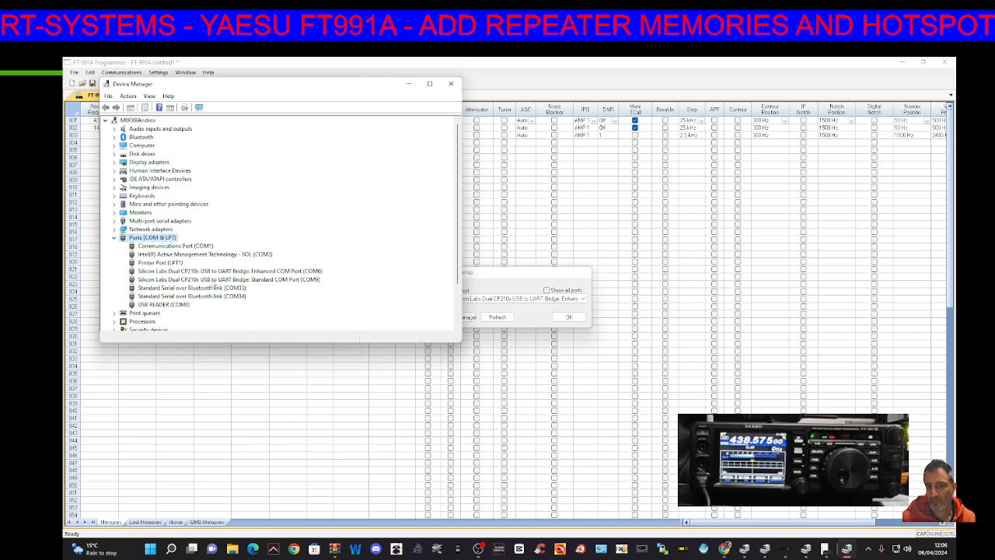
click(451, 84)
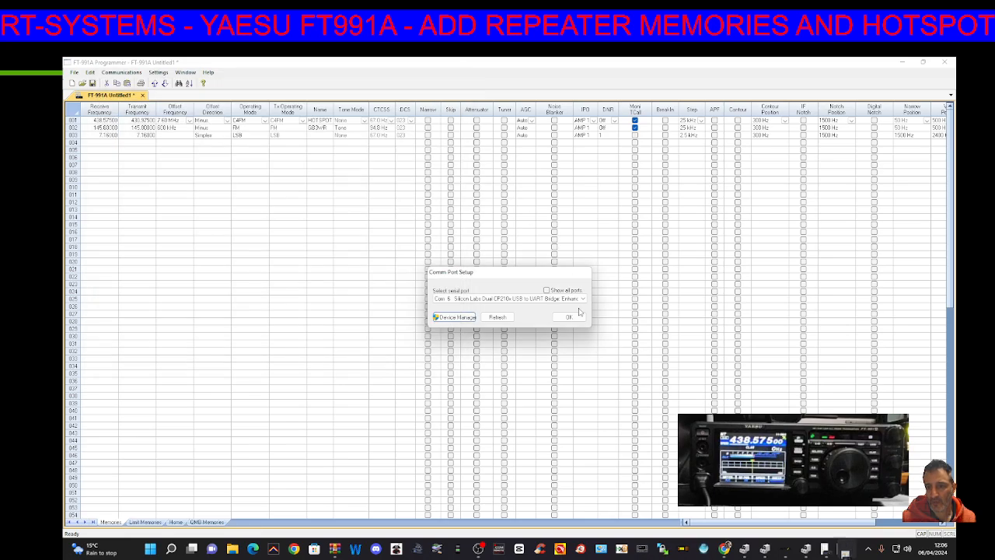
click(568, 317)
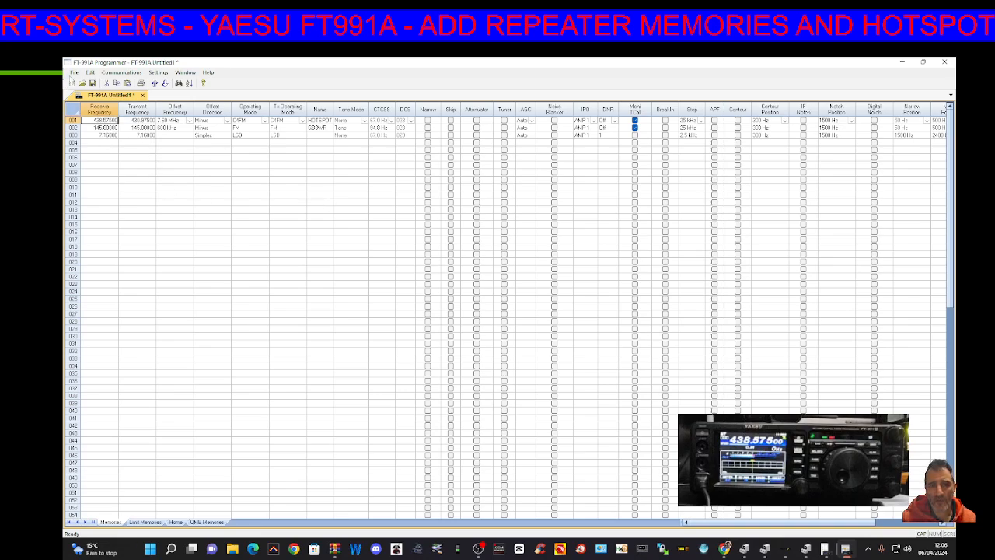
- Search RepeaterBook for repeaters within 60 miles of Bristol, UK, adding the 10 meter band to the selected bands
click(73, 73)
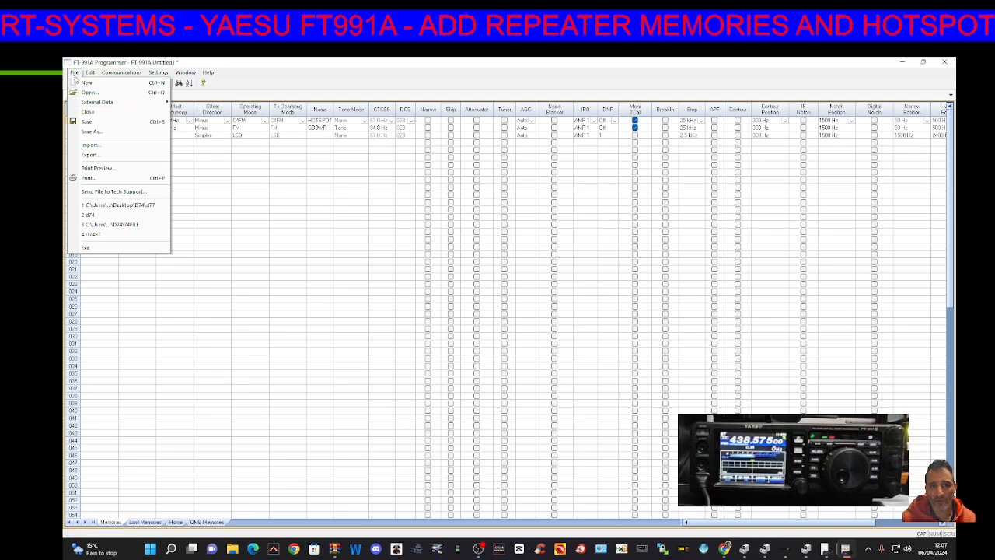
mouse_move(97, 102)
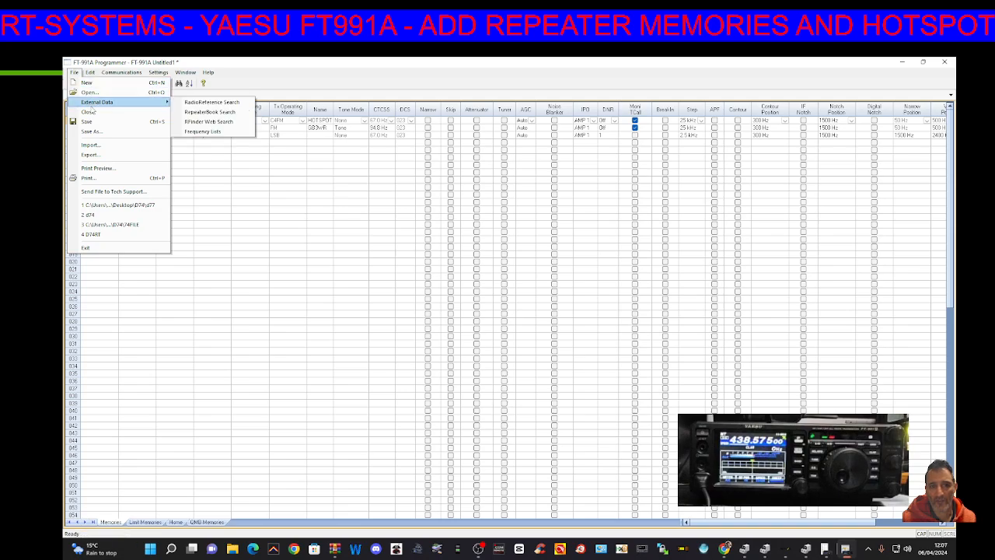
click(223, 114)
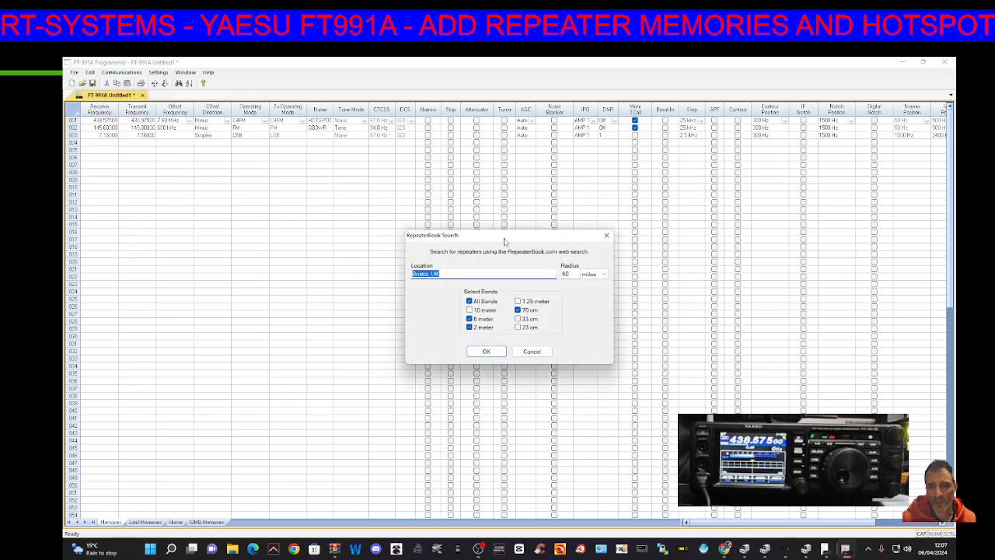
drag(503, 242, 393, 235)
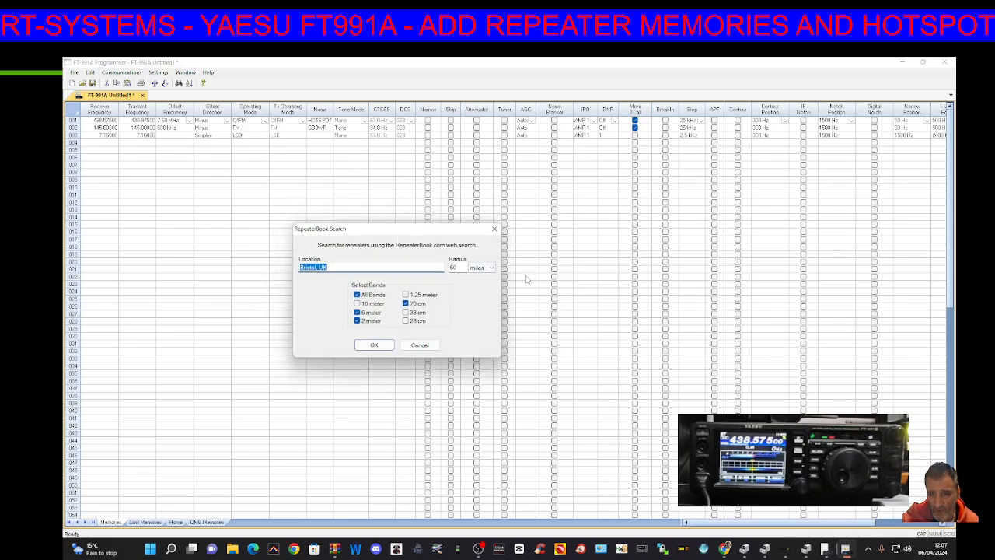
click(358, 304)
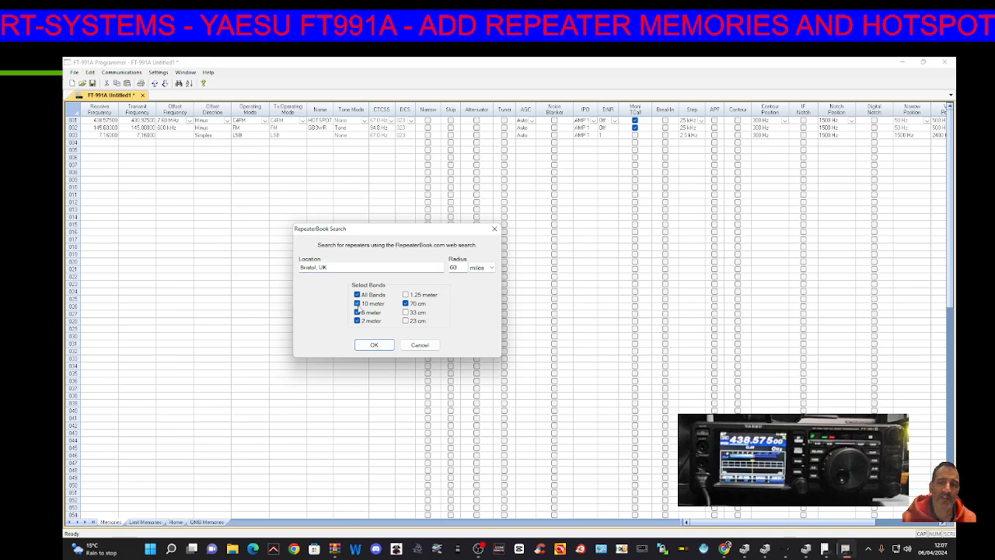
click(358, 312)
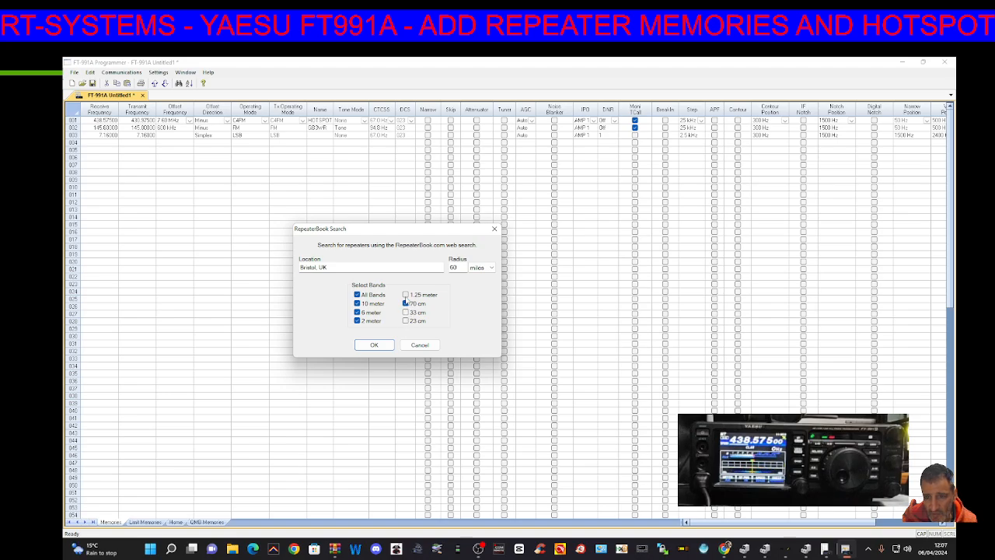
click(493, 269)
click(493, 271)
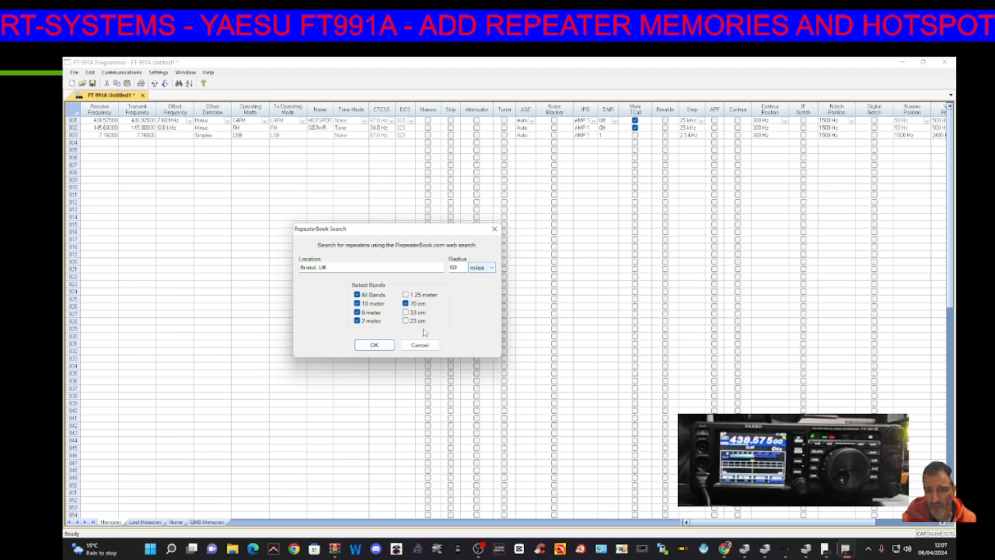
click(374, 344)
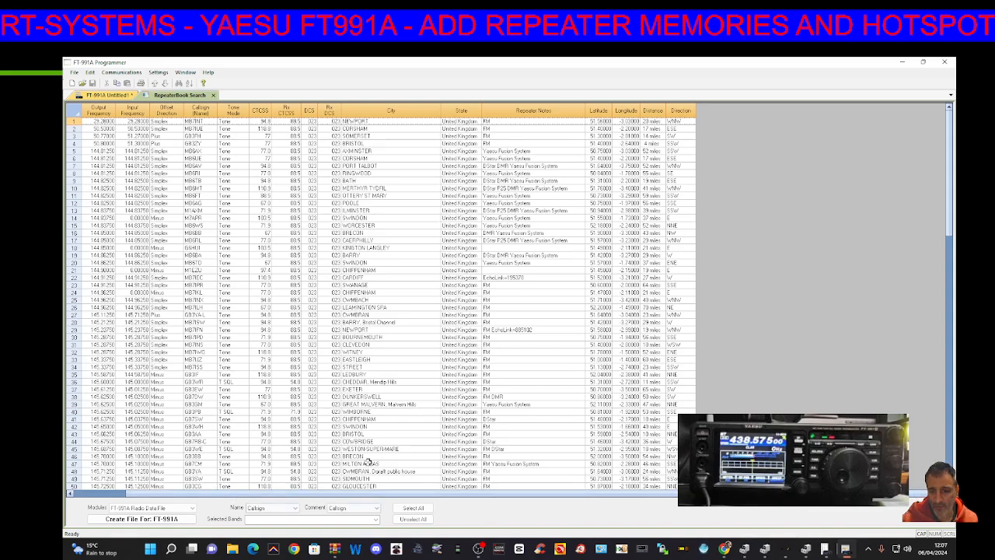
- Exclude DMR, 1.2 GHz, DStar and P25 from the selected bands of the repeater results
click(484, 552)
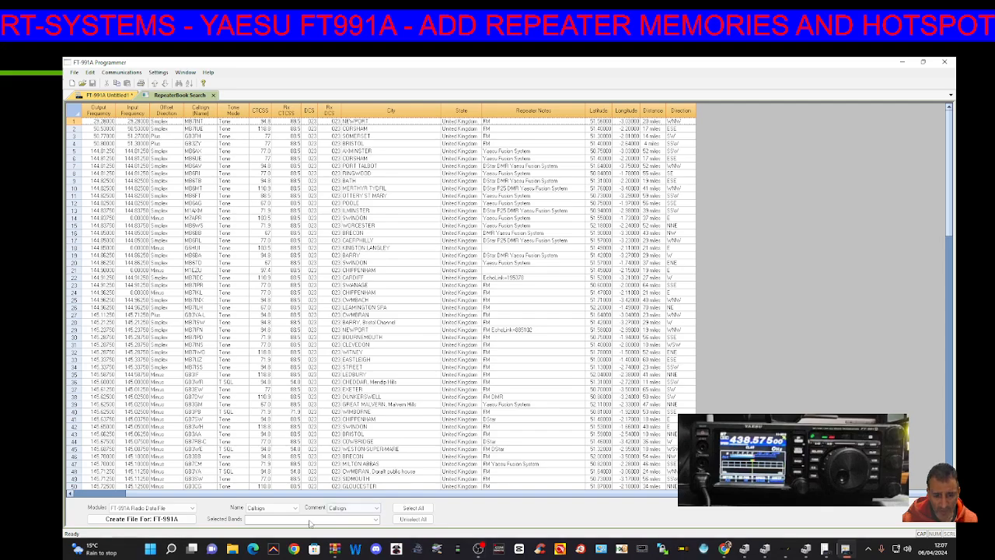
click(378, 521)
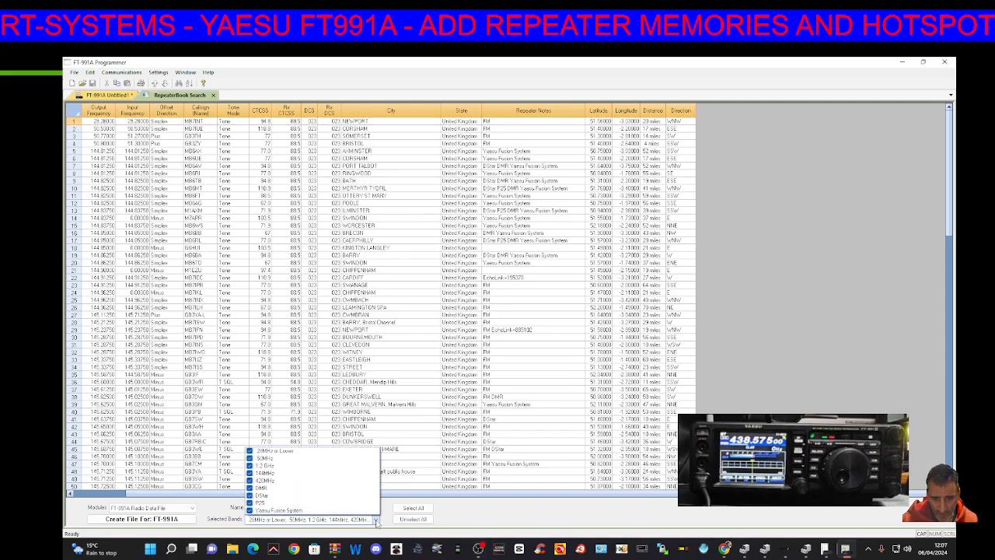
click(250, 495)
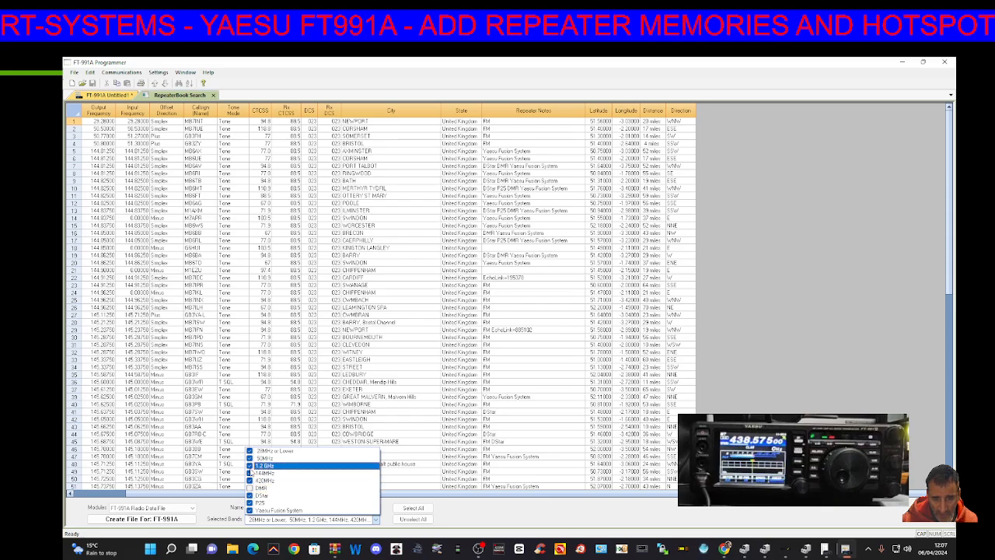
click(249, 467)
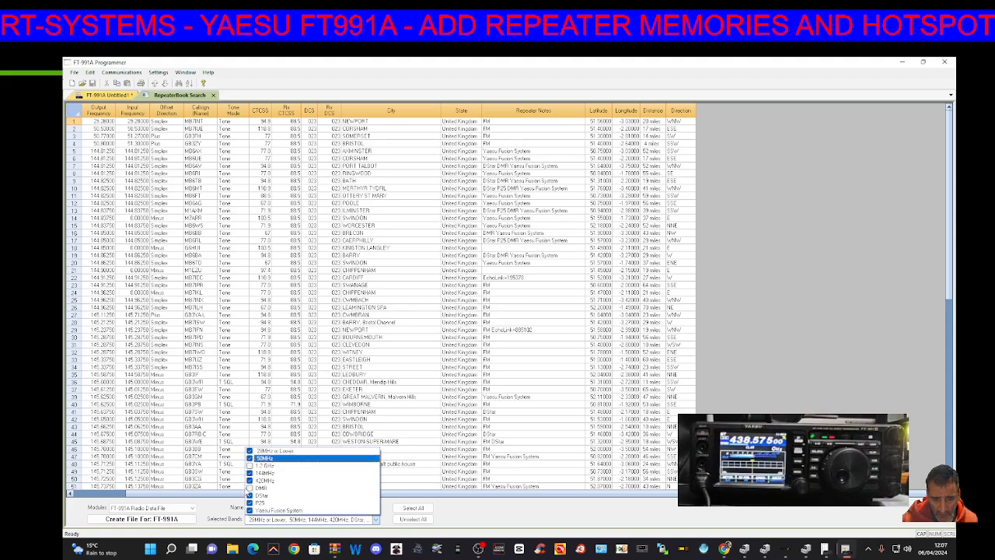
click(249, 495)
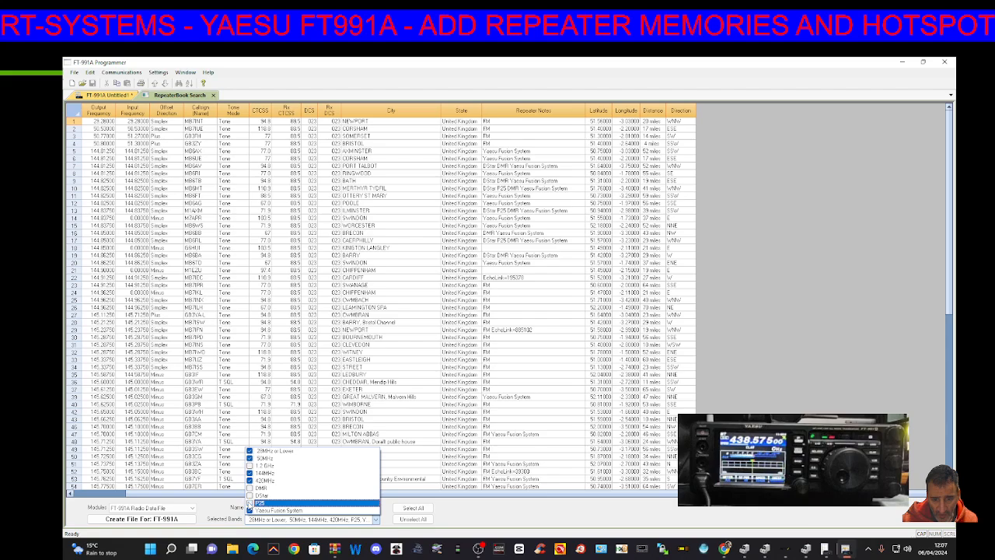
click(249, 502)
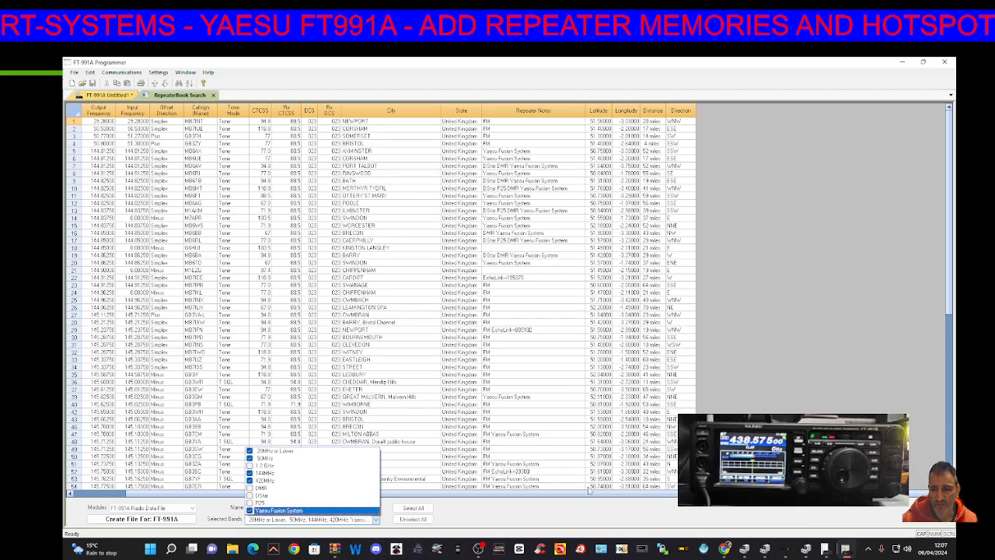
click(784, 349)
- Review the filtered repeater list and create an FT-991A radio data file from it
scroll(177, 270, down, 11)
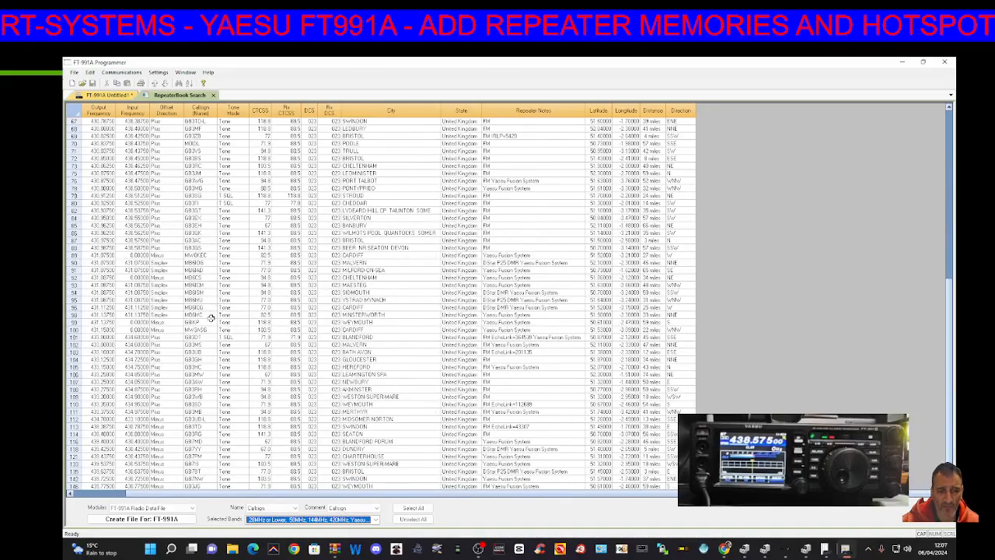
scroll(210, 311, up, 6)
scroll(211, 318, up, 5)
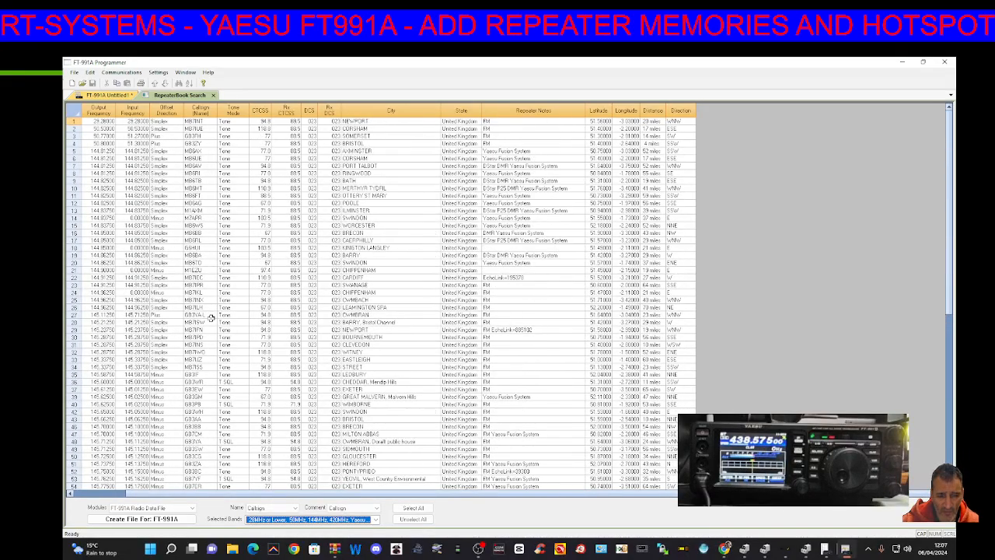
scroll(211, 318, down, 20)
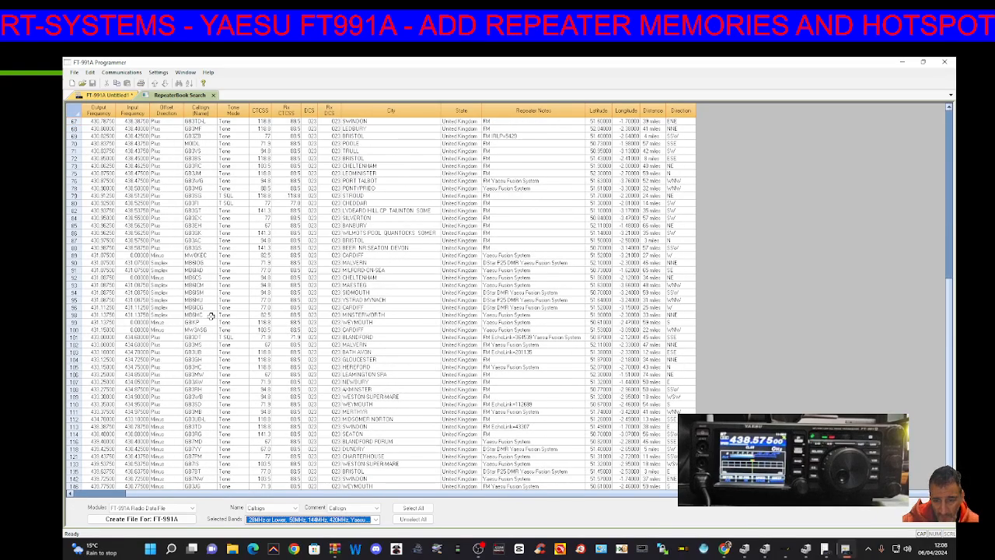
scroll(210, 316, up, 20)
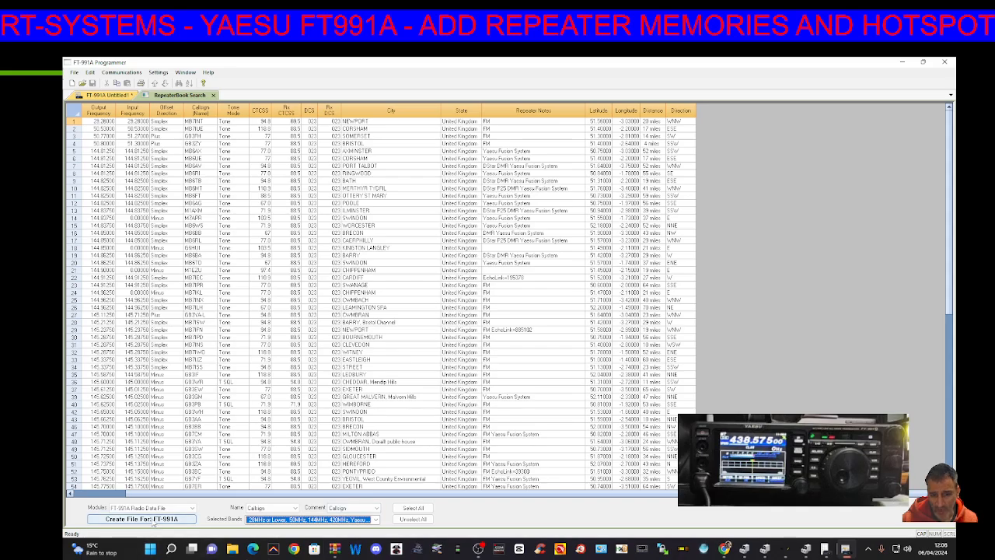
click(159, 519)
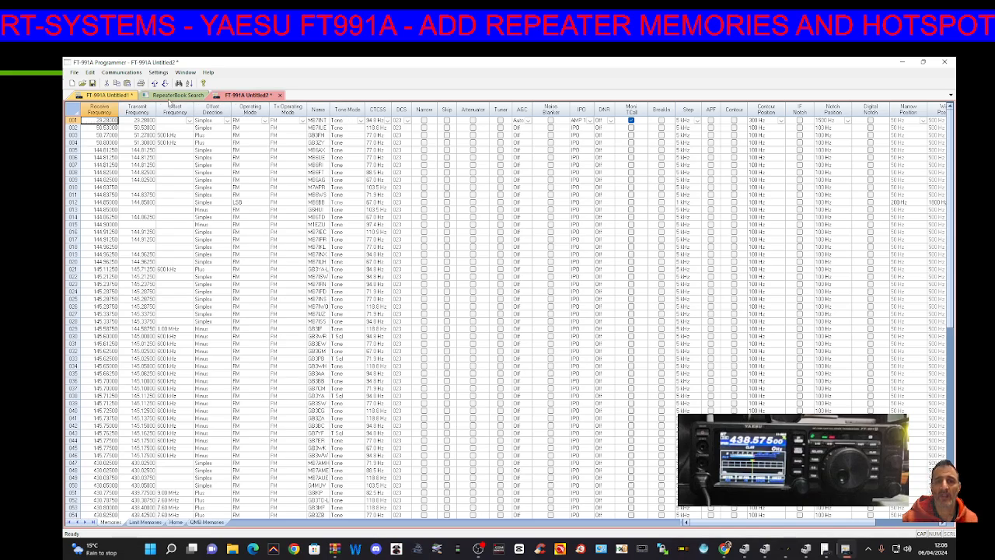
- Compare the original memory file, the RepeaterBook results and the newly created memory file
click(169, 95)
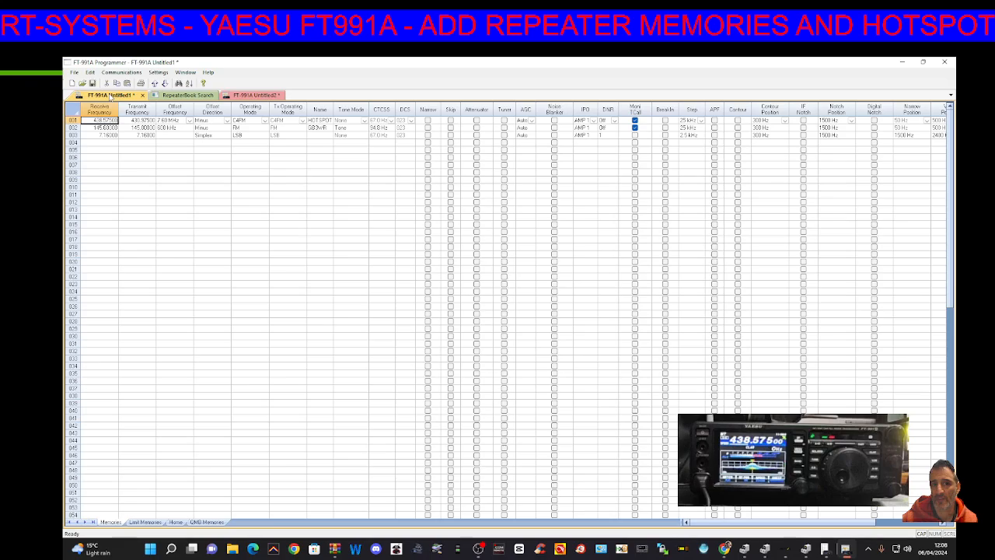
click(125, 96)
click(178, 96)
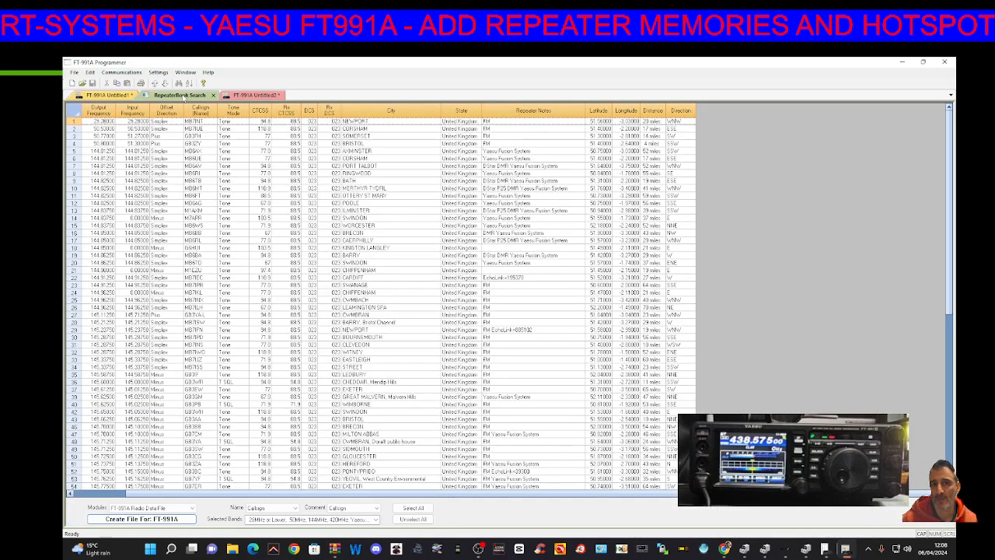
click(250, 96)
click(173, 98)
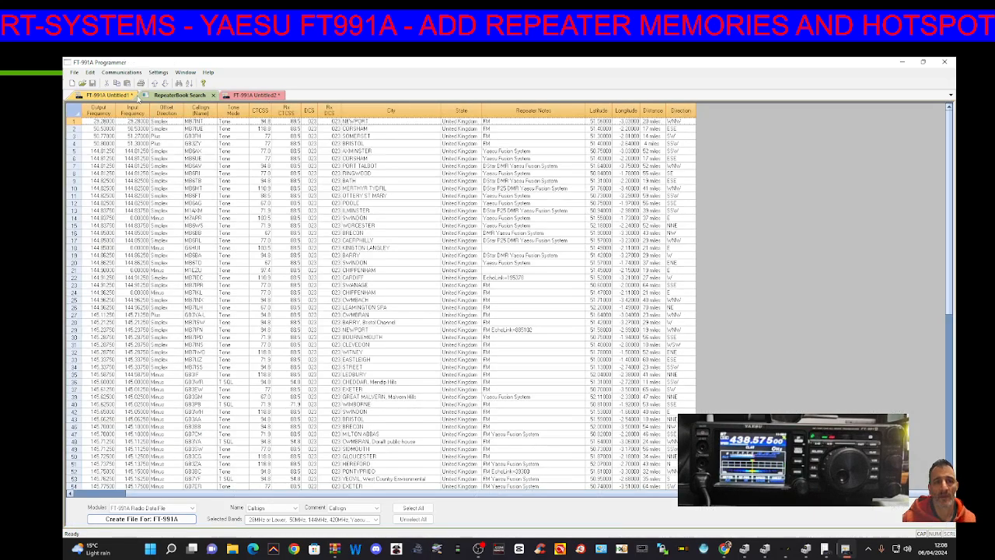
- Return to the newly created FT-991A memory file holding the imported repeaters
click(117, 95)
click(179, 96)
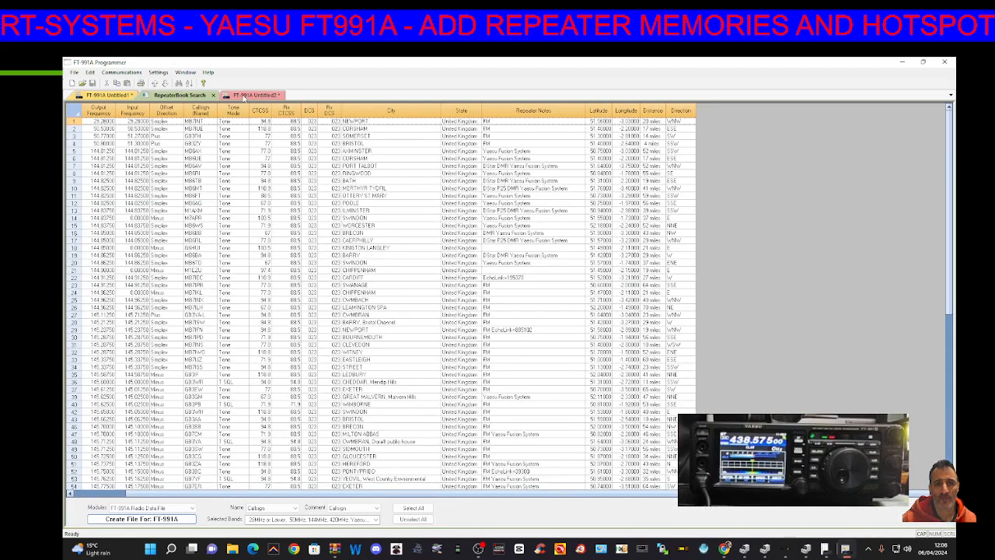
click(245, 96)
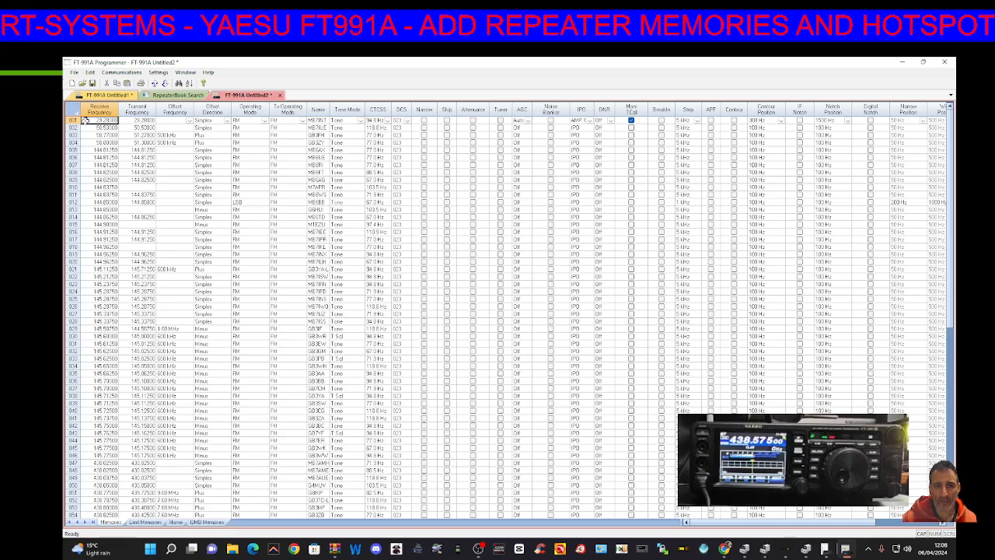
click(75, 73)
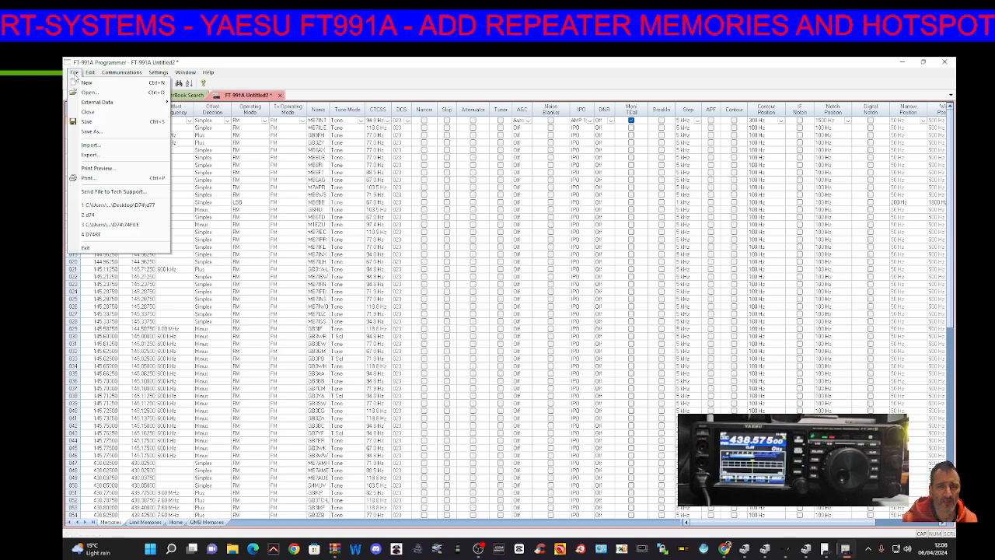
click(354, 71)
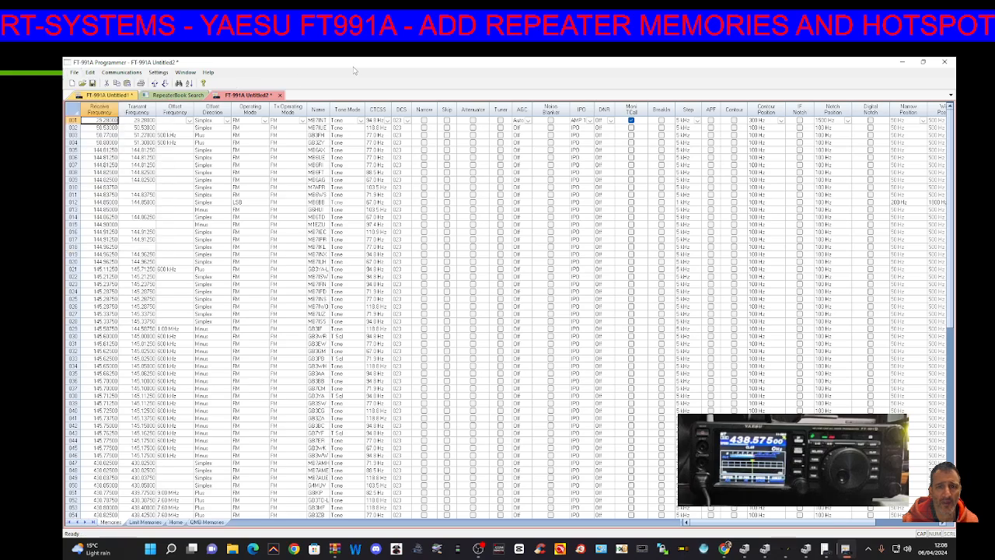
click(486, 551)
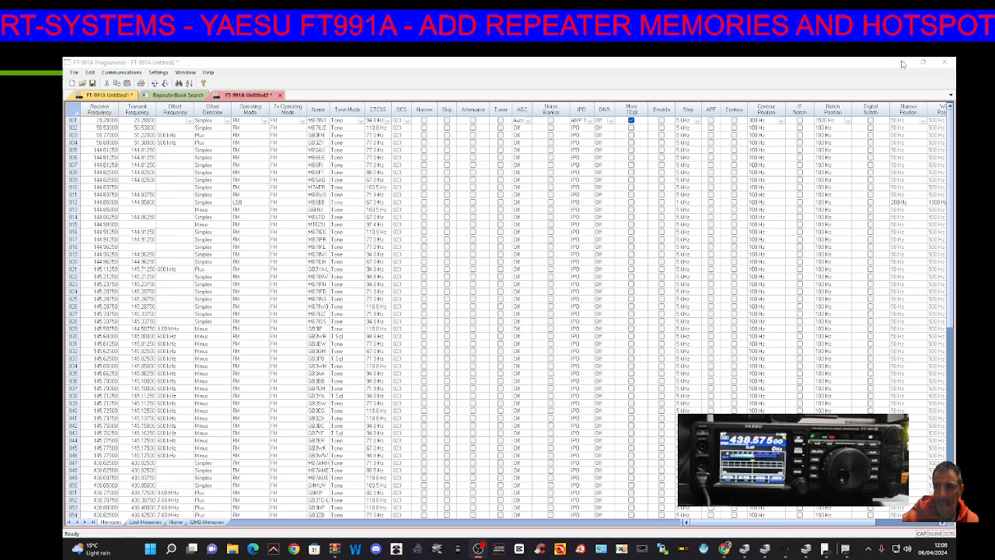
click(74, 72)
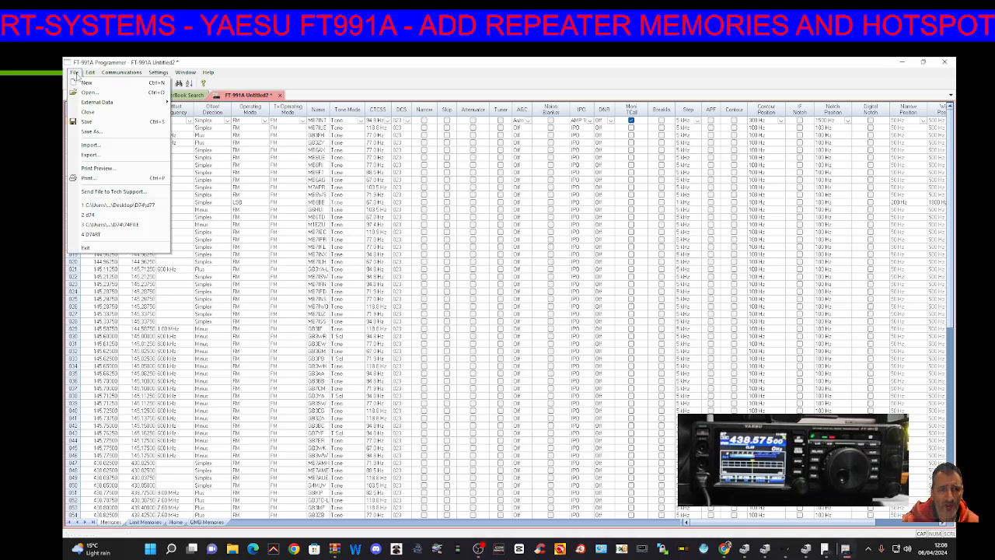
mouse_move(90, 73)
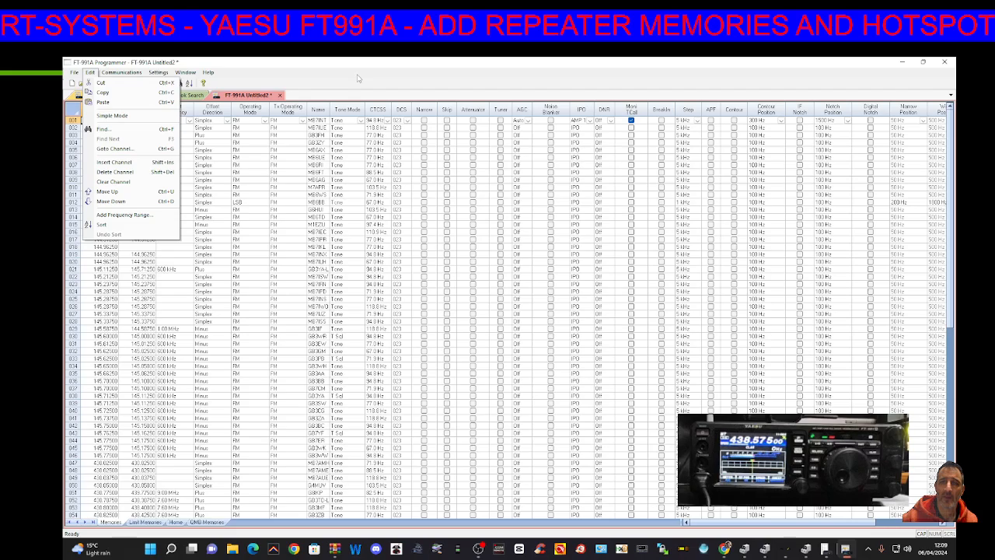
click(357, 79)
- Select all the imported repeater channels, 001 through 095, in the newly created memory file
click(86, 126)
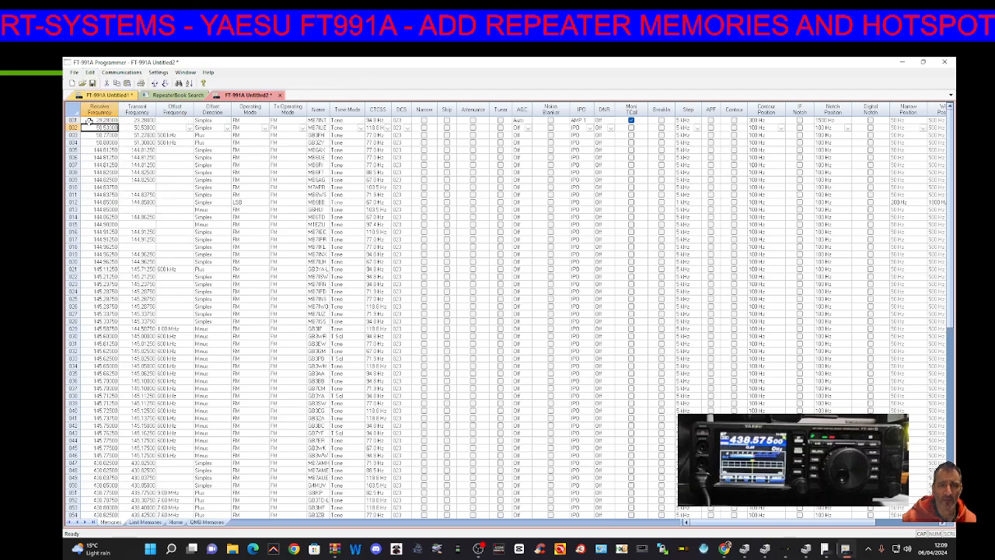
click(90, 121)
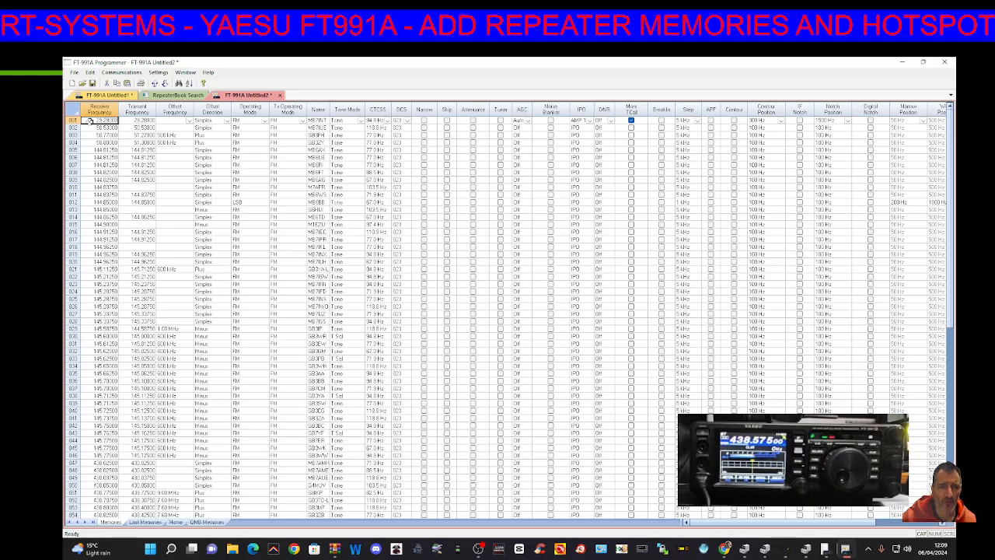
click(73, 121)
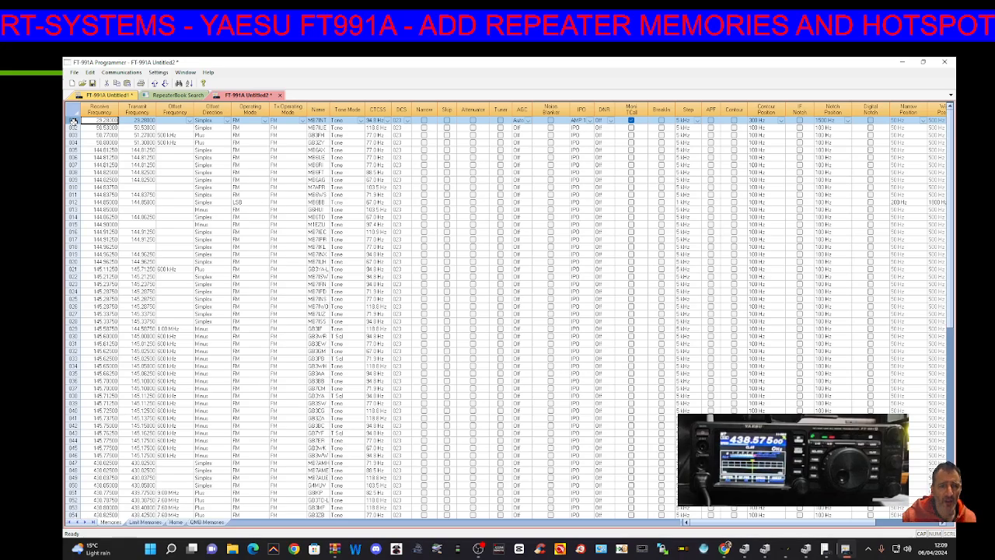
drag(73, 121, 90, 486)
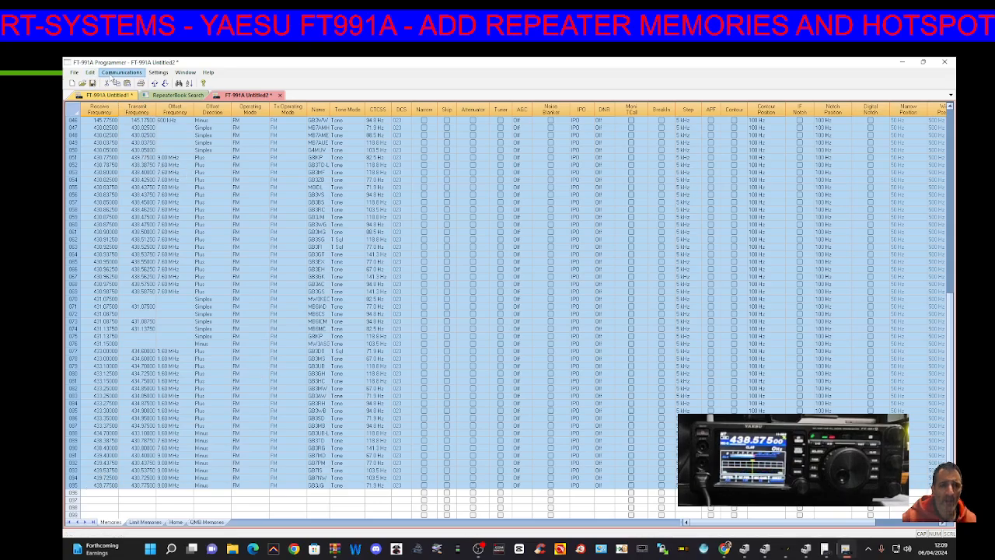
- Try to paste the repeater channels into the original memory file starting at the empty channel 004
click(104, 95)
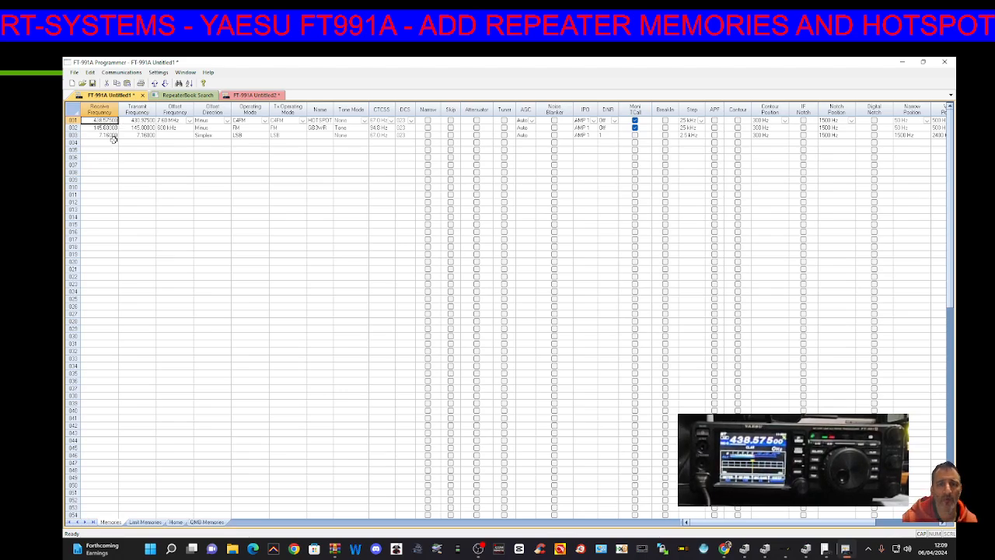
click(73, 143)
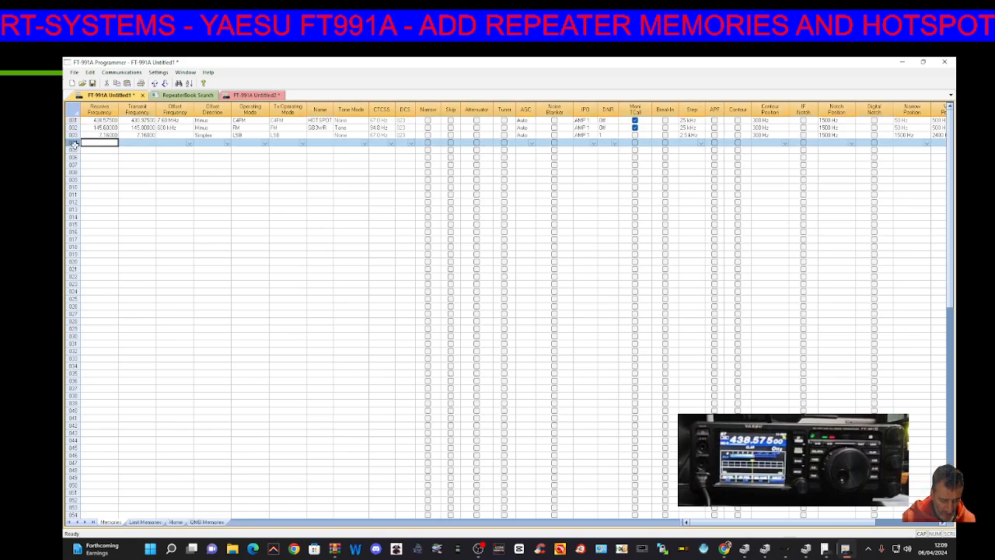
key(ctrl+v)
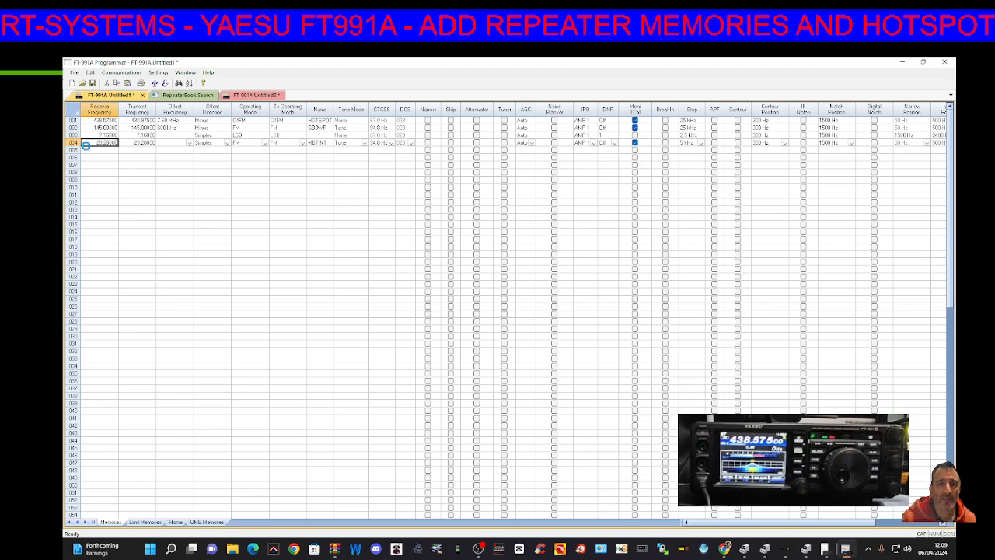
right_click(72, 143)
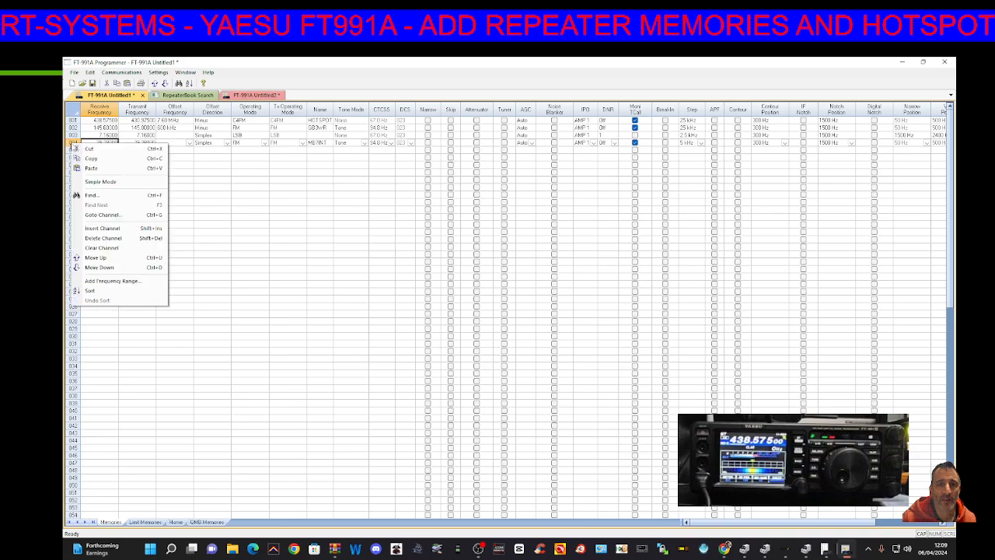
click(90, 168)
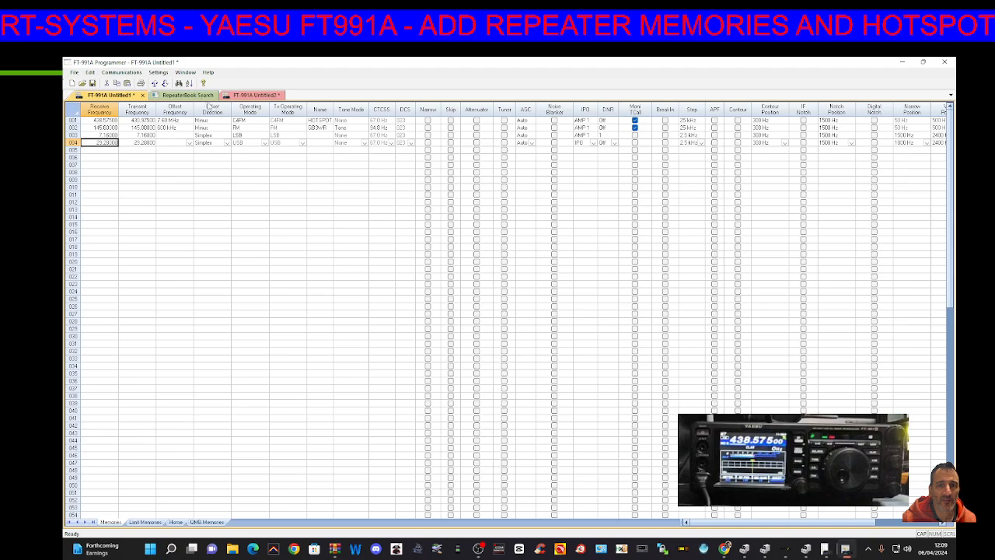
- Copy the selected repeater channels from the new file and paste them into the original memory file starting at channel 004
click(257, 95)
right_click(209, 232)
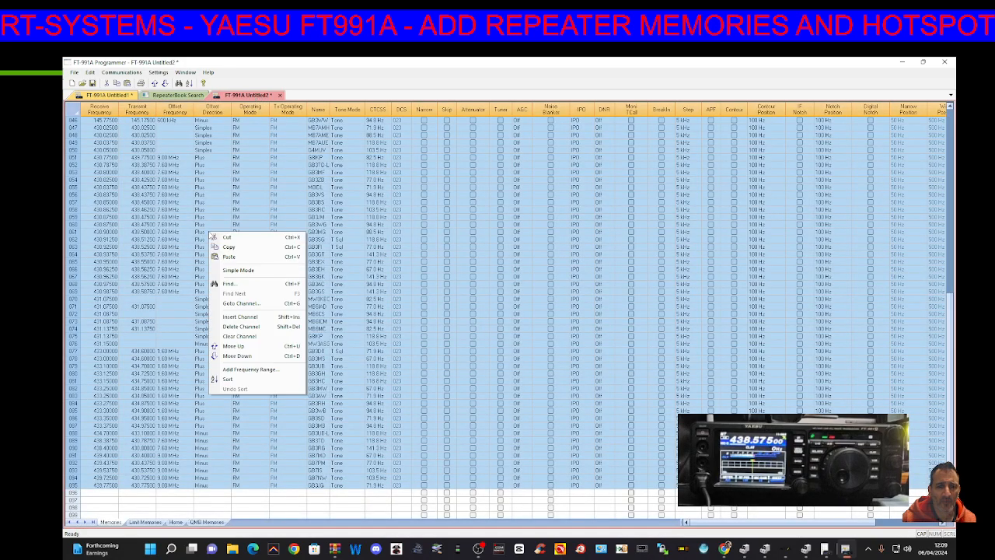
click(239, 247)
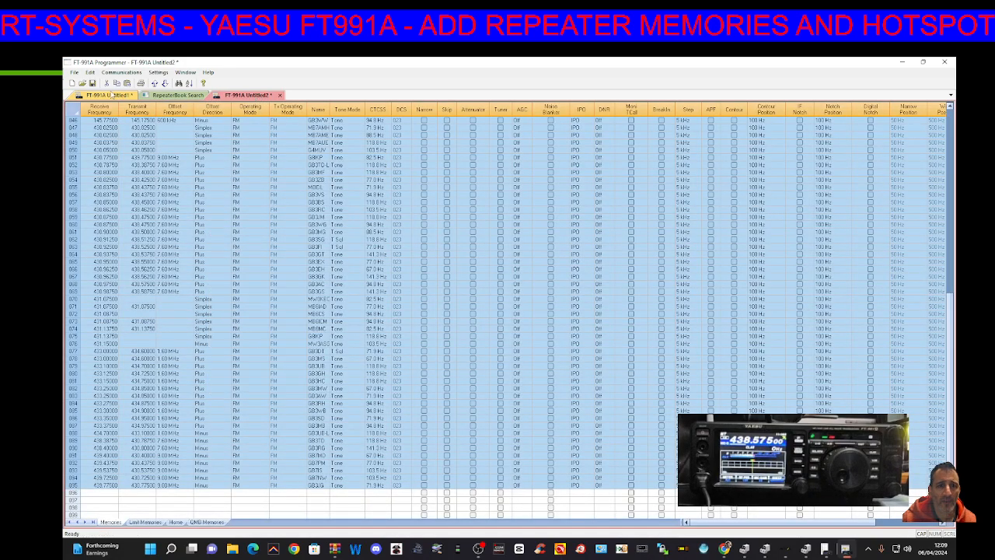
click(110, 95)
click(73, 143)
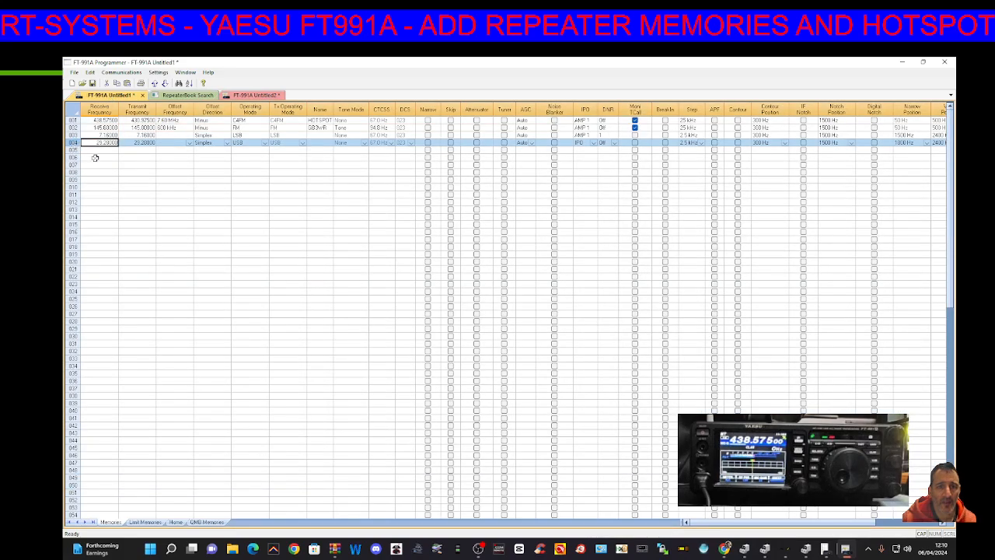
right_click(100, 166)
click(133, 188)
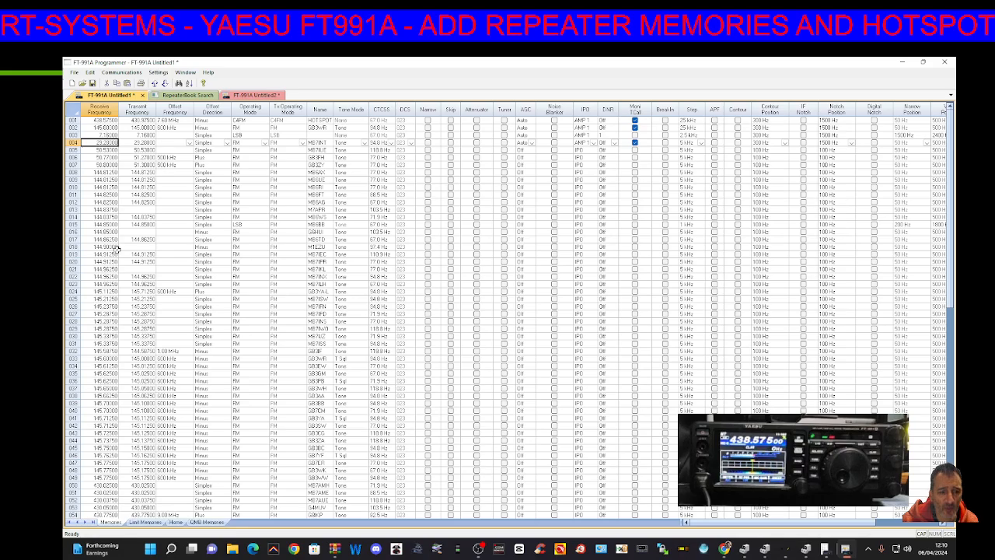
- Set the receive frequency of channel 002 to 433.90000 MHz in the original memory file
scroll(110, 251, down, 3)
scroll(103, 251, up, 3)
click(104, 133)
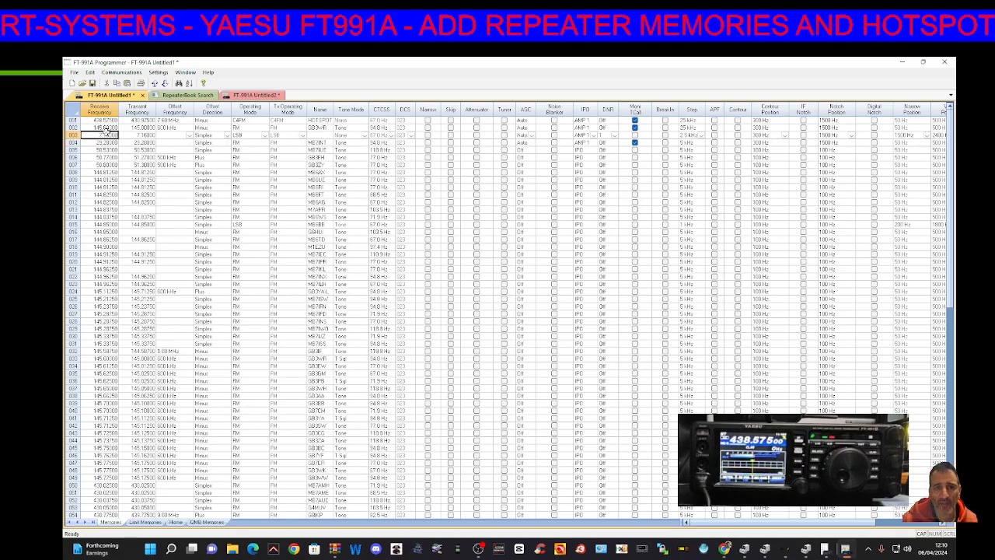
click(106, 128)
click(106, 128)
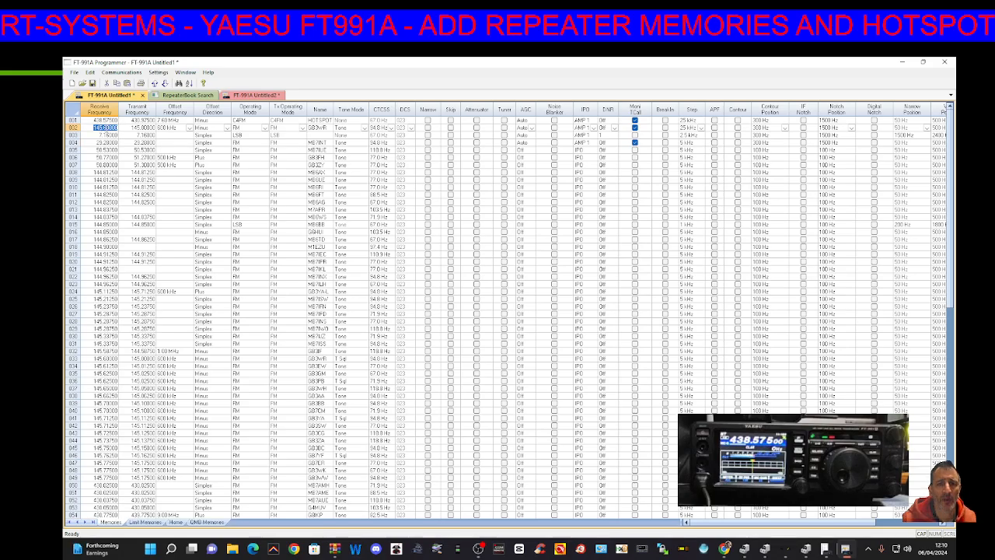
text(430.200)
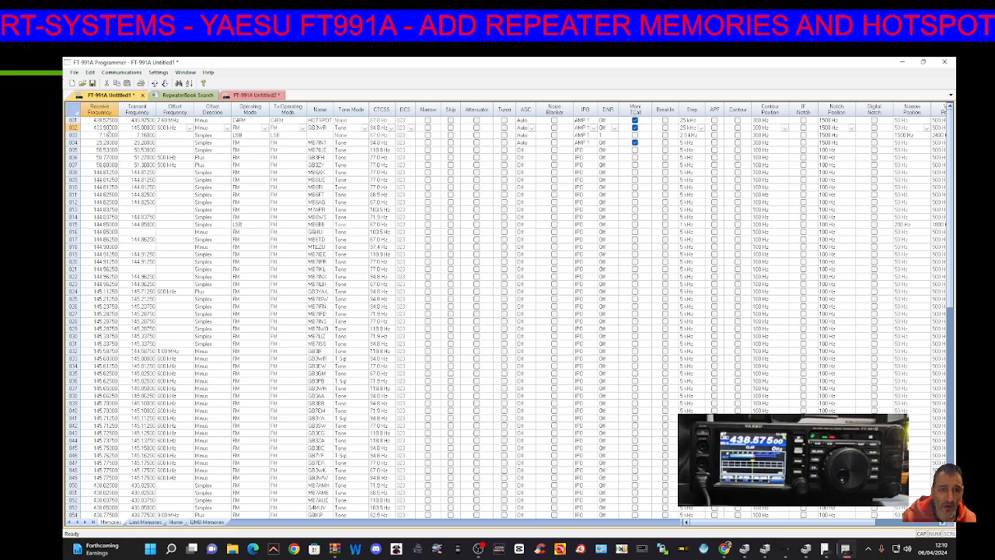
click(150, 128)
- Open the transmit frequency of the HOTSPOT memory in channel 001 for editing
click(147, 121)
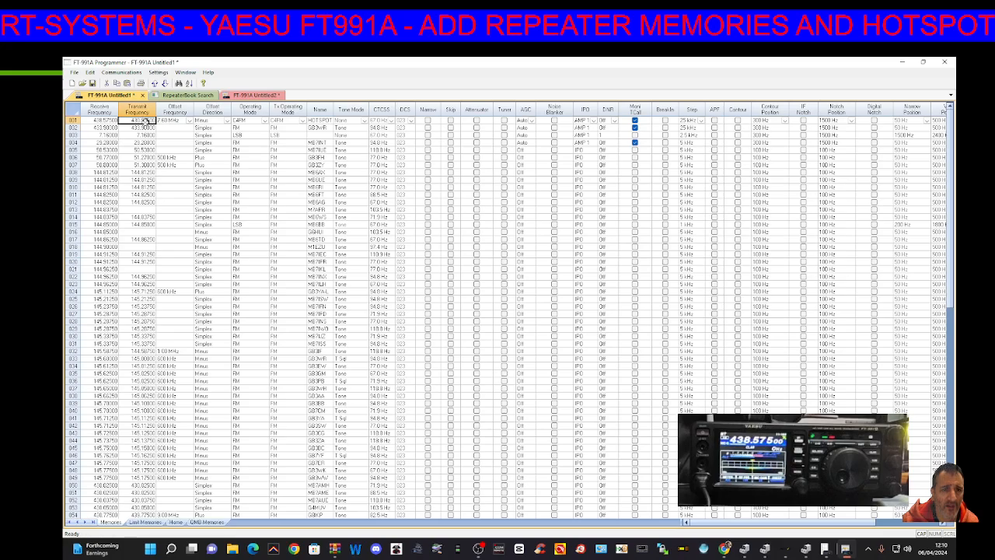
double_click(140, 121)
double_click(143, 120)
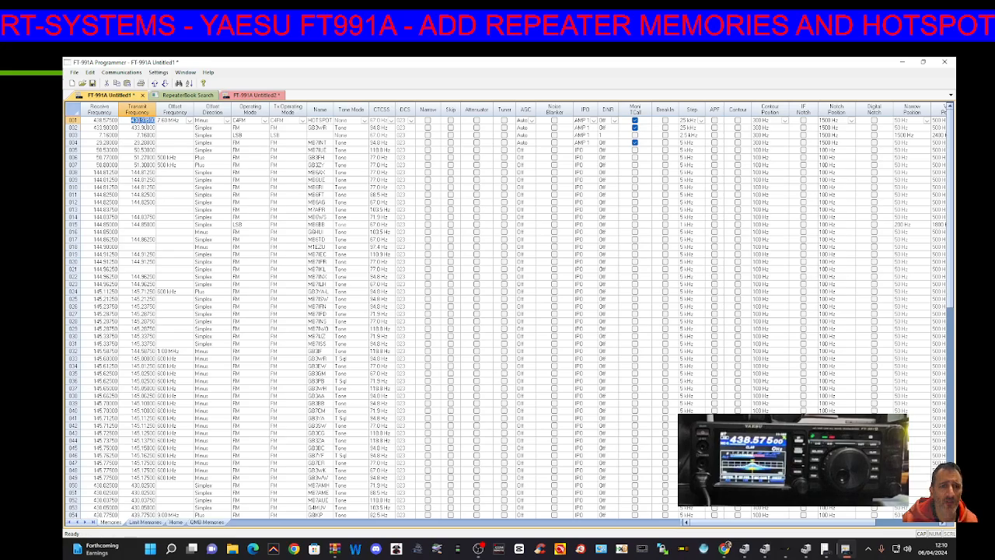
click(479, 549)
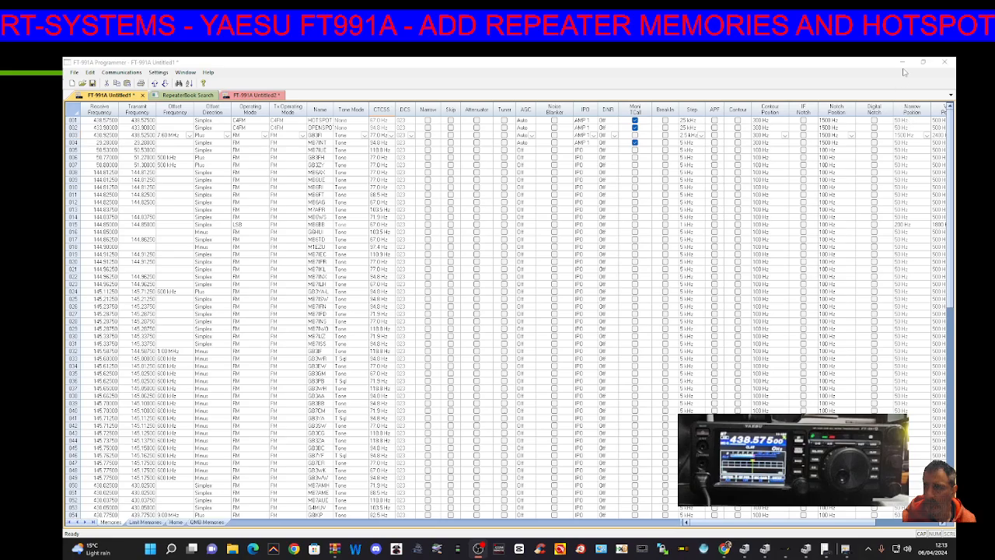
click(635, 135)
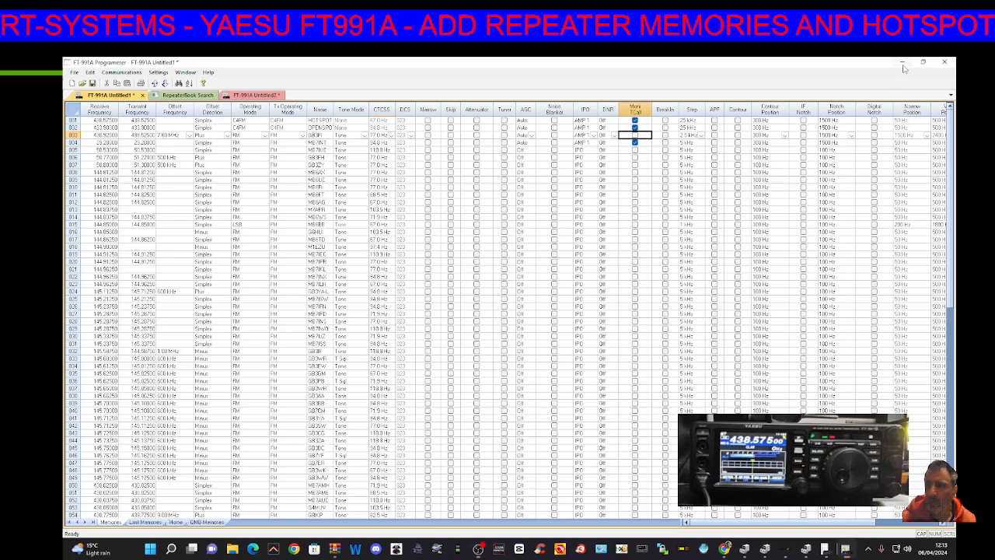
- Set the receive frequency of channel 004 to 430.92500 MHz
click(104, 144)
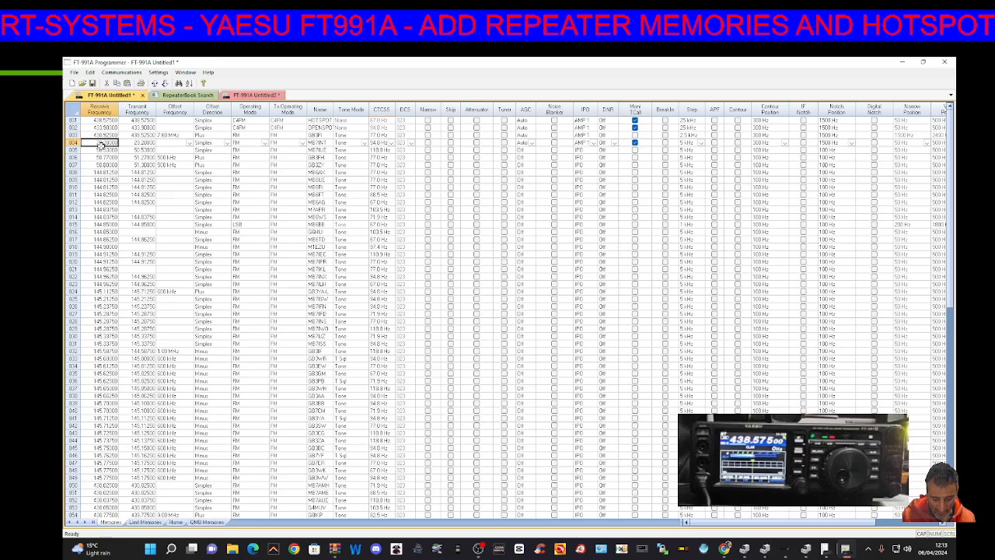
text(430.92500)
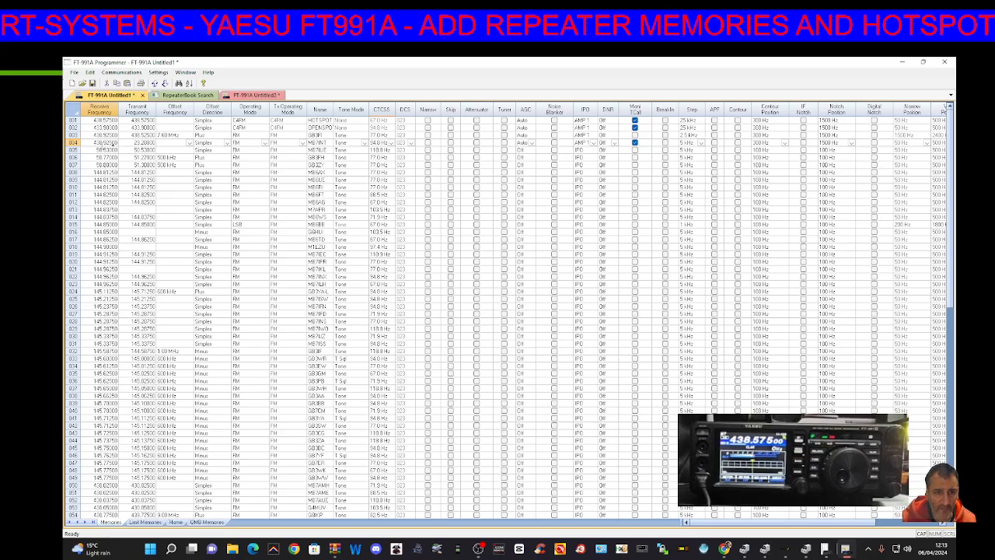
click(142, 143)
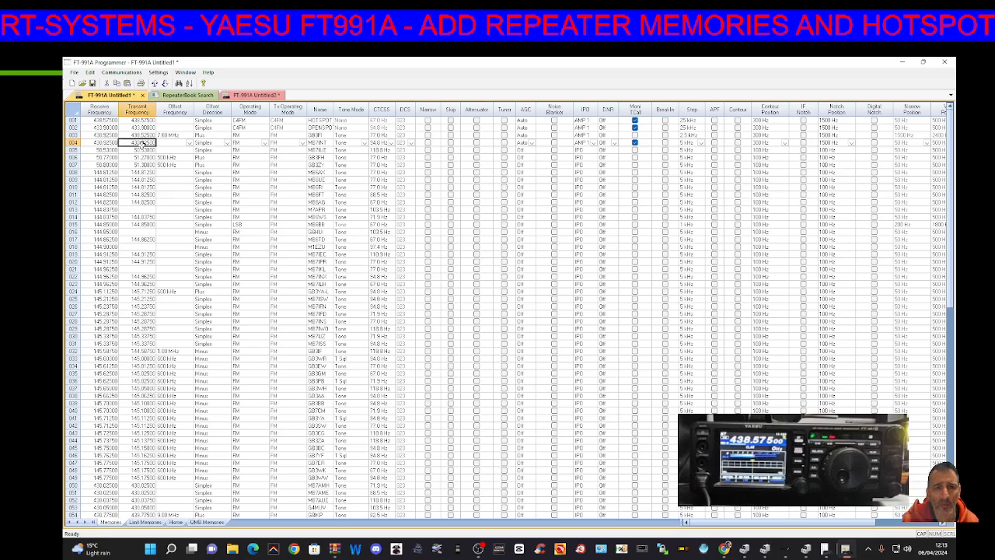
- Set channel 004 to receive on 430.82500 MHz and transmit on 438.42500 MHz, with a 7.60 MHz plus offset
click(100, 145)
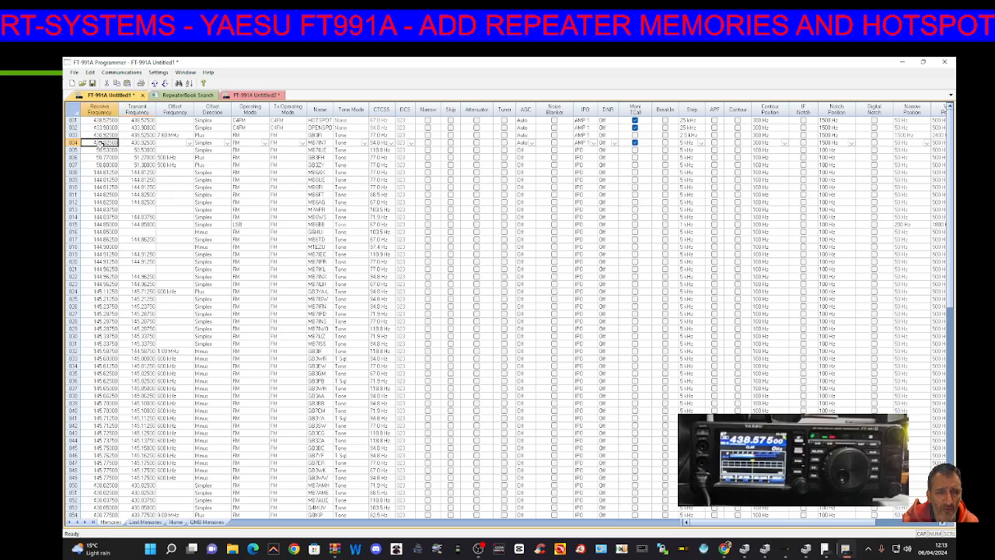
text(4)
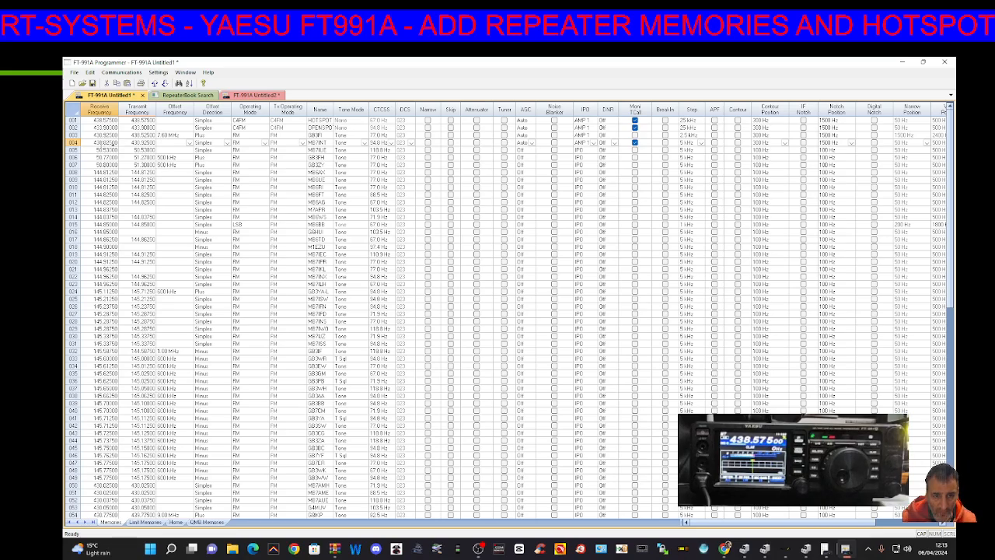
click(154, 143)
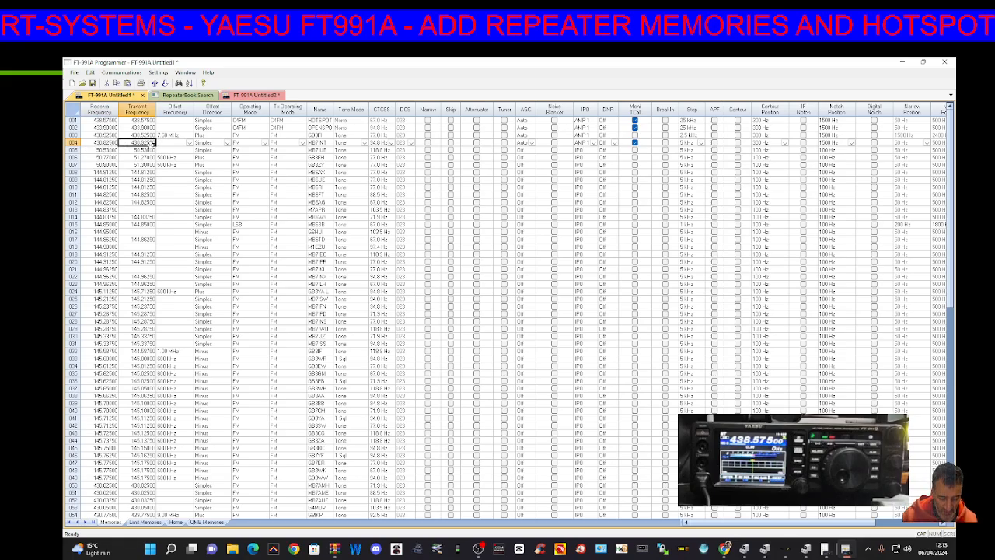
text(4)
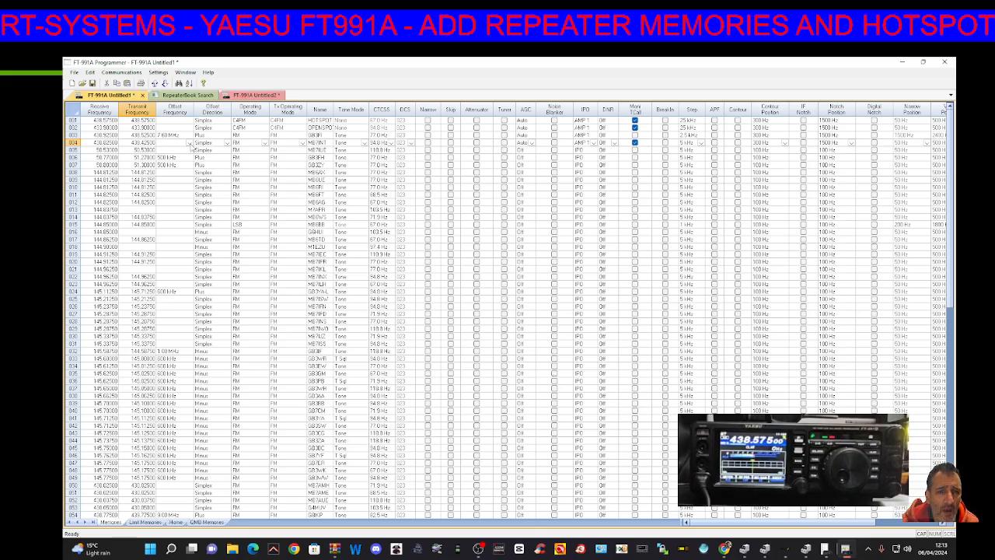
click(188, 143)
click(179, 154)
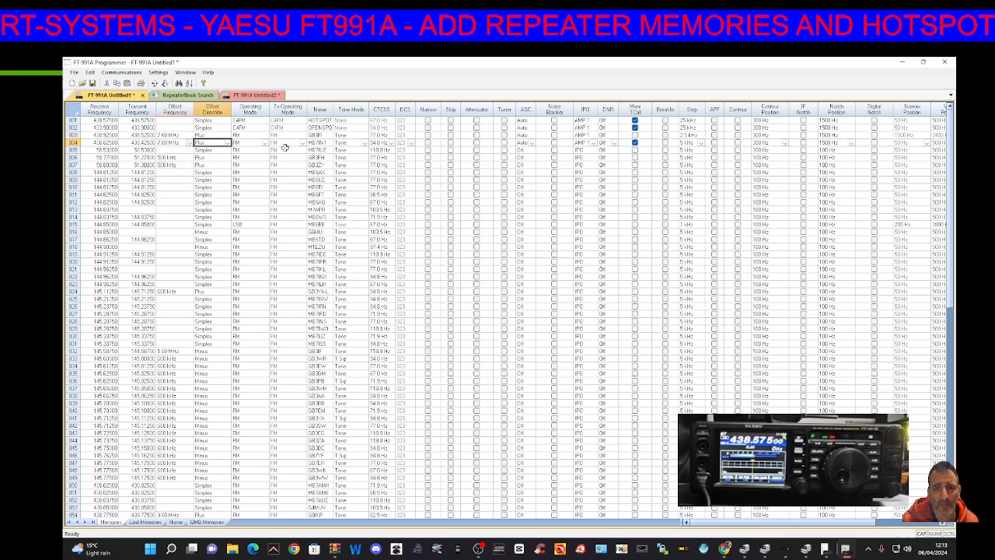
- Rename the channel 004 memory as GB3ZB
click(319, 148)
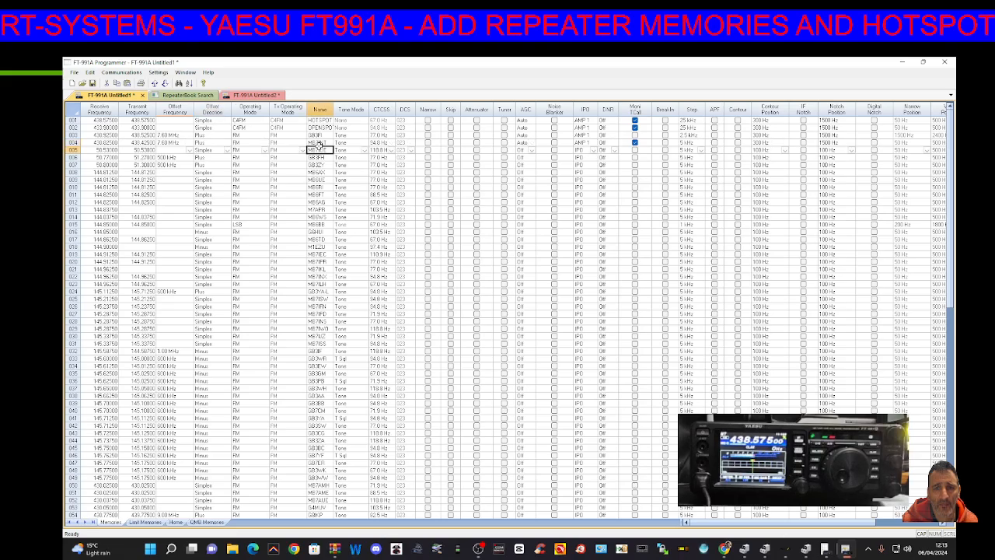
click(318, 143)
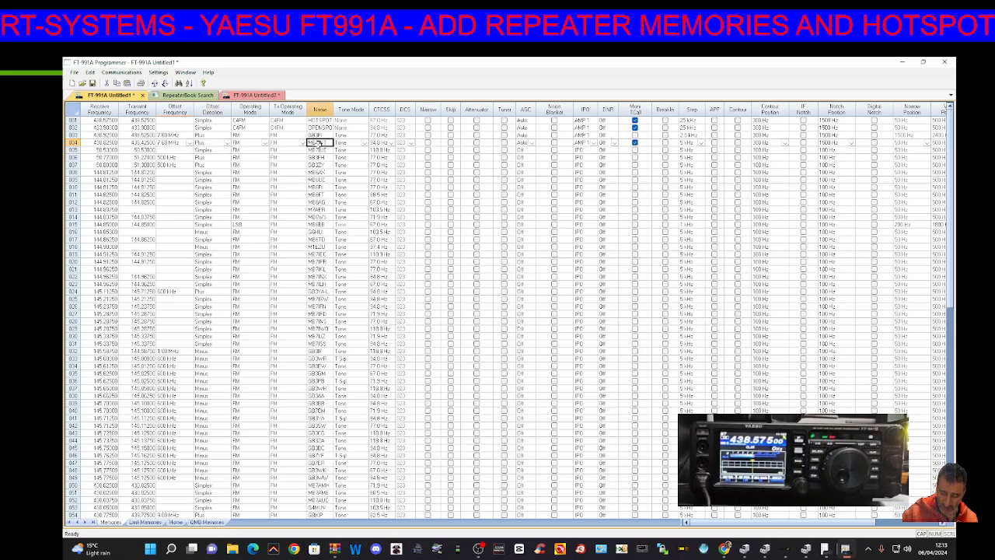
click(318, 143)
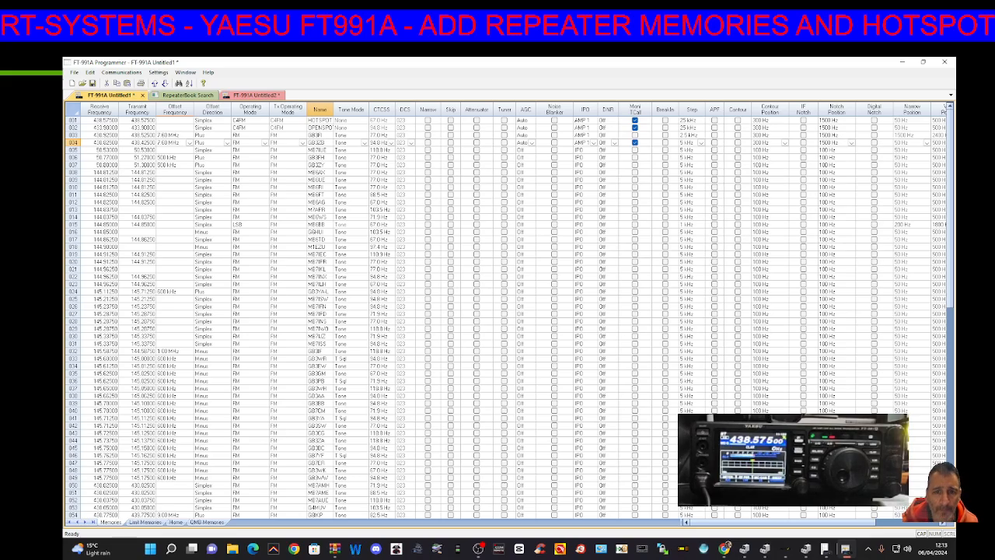
- Set the CTCSS tone of channel 004 to 77.0 Hz
click(364, 144)
click(381, 143)
click(391, 143)
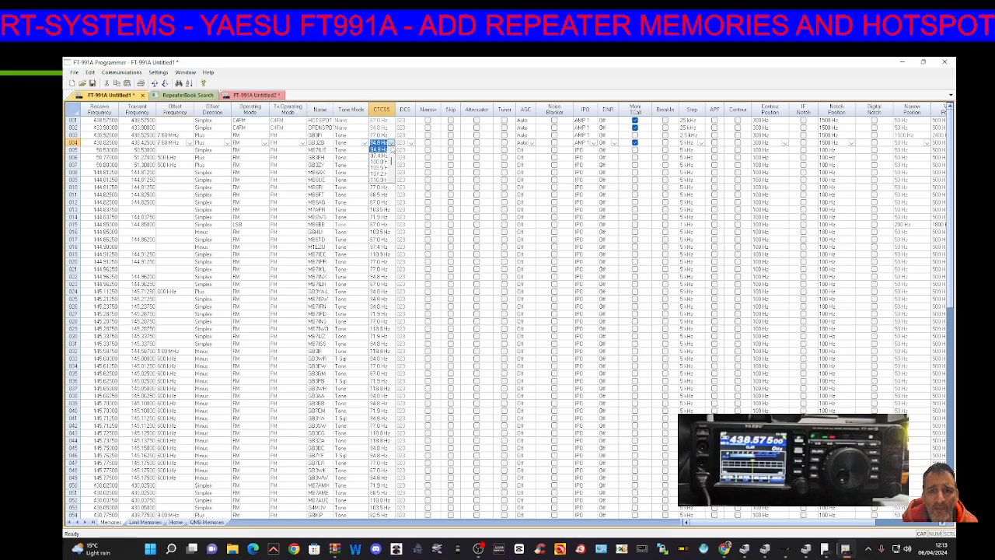
scroll(391, 156, up, 3)
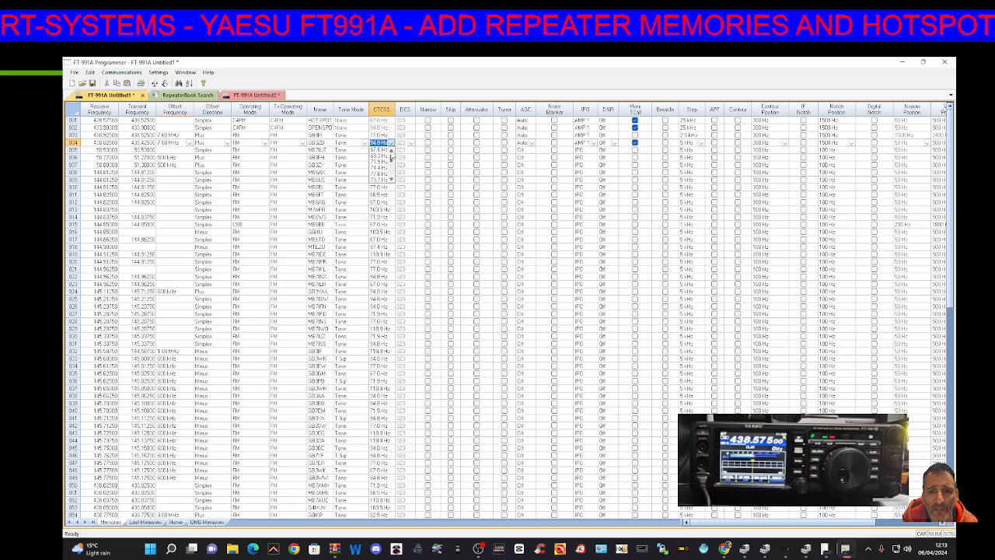
click(384, 173)
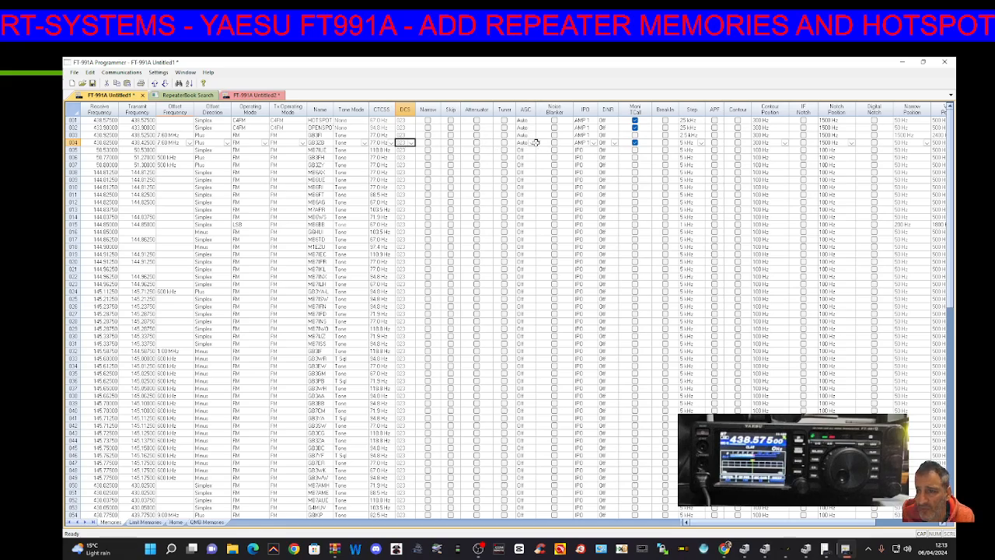
- Set the preamp option of channels 001 to 004 to IPO
click(594, 145)
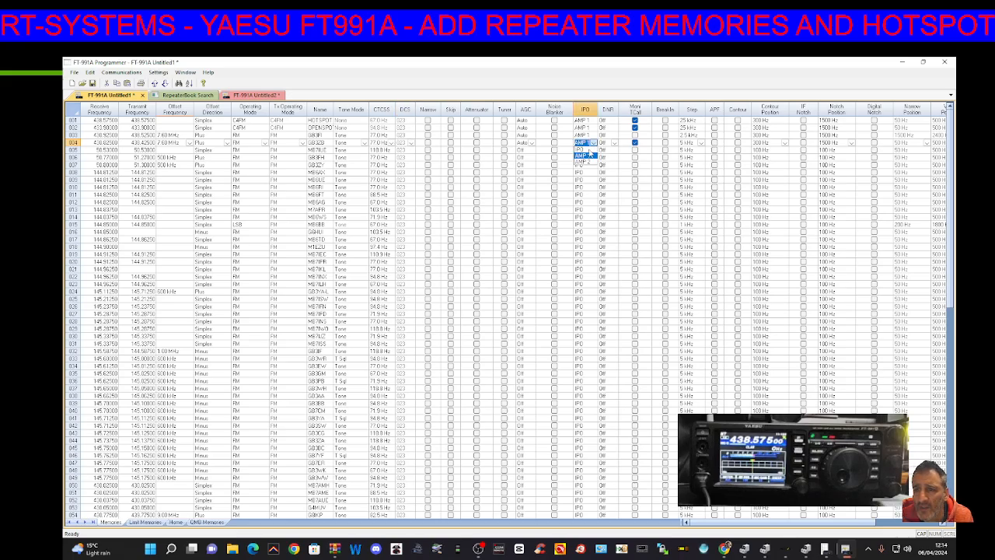
click(587, 150)
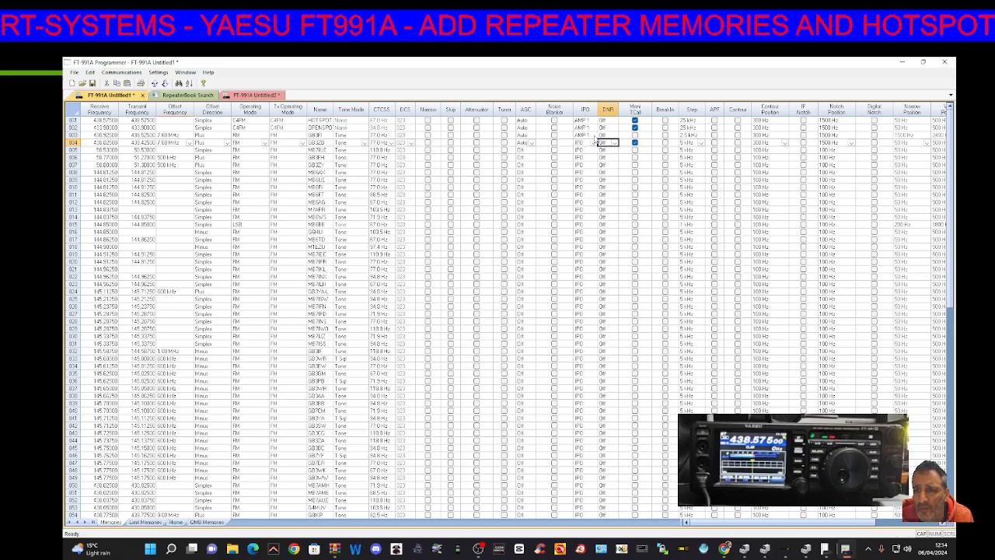
click(595, 135)
click(582, 148)
click(595, 128)
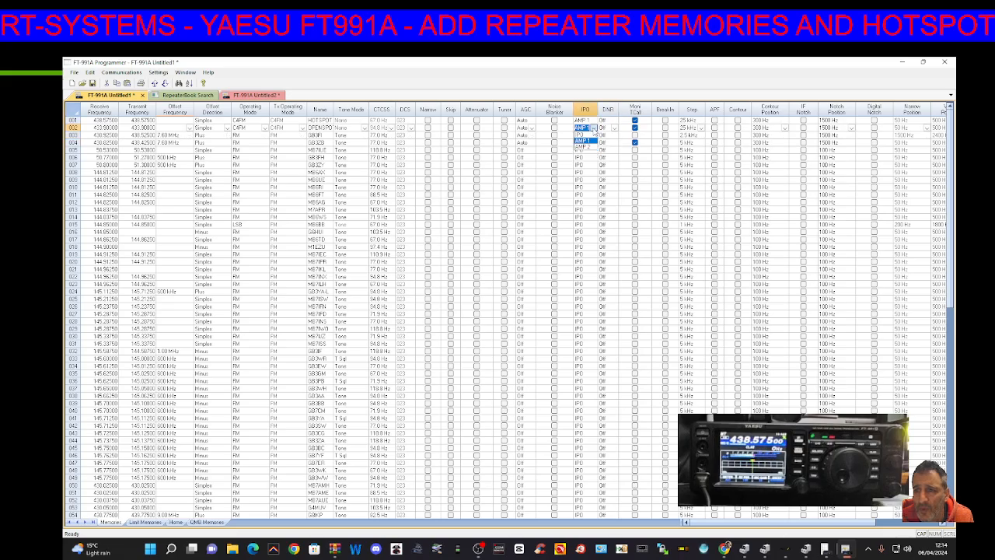
click(582, 141)
click(594, 121)
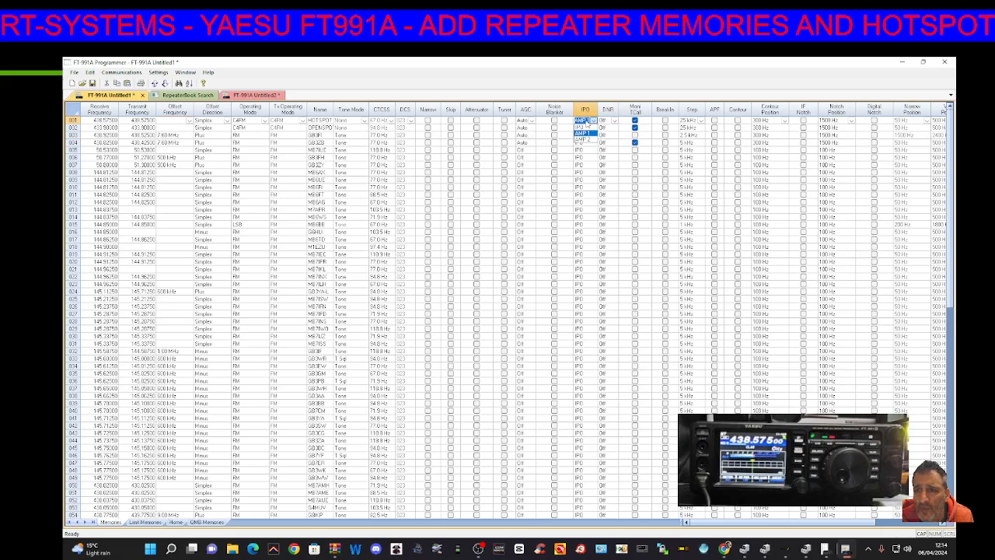
click(583, 133)
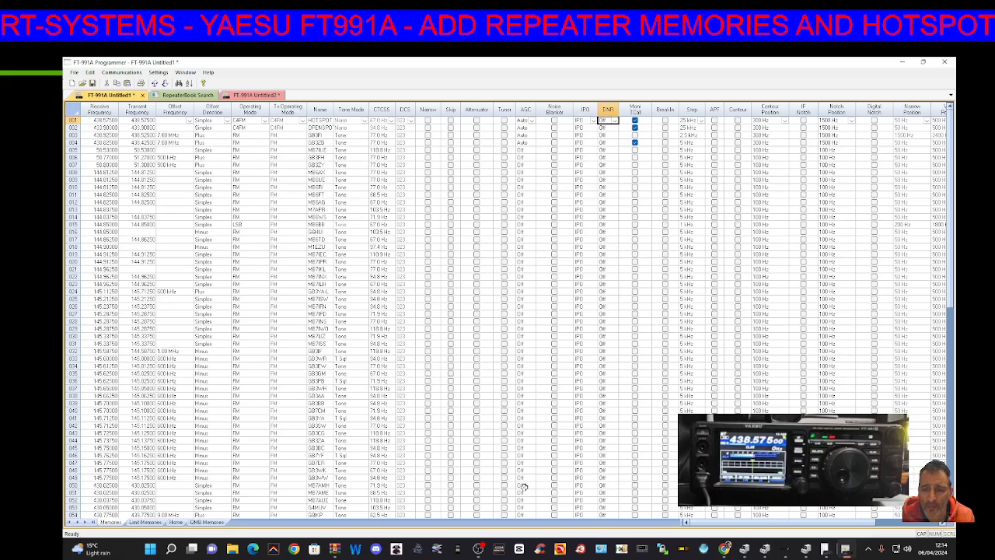
click(490, 548)
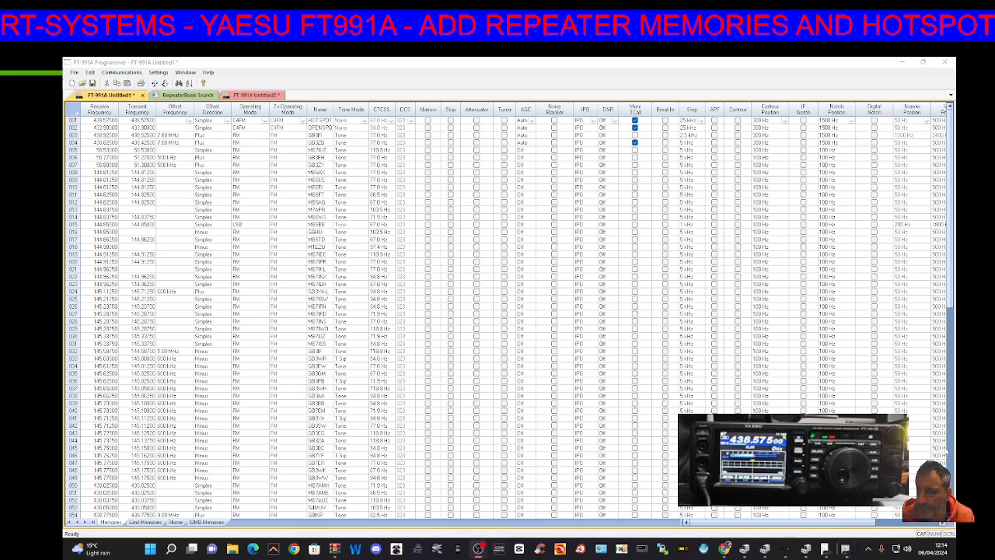
click(903, 64)
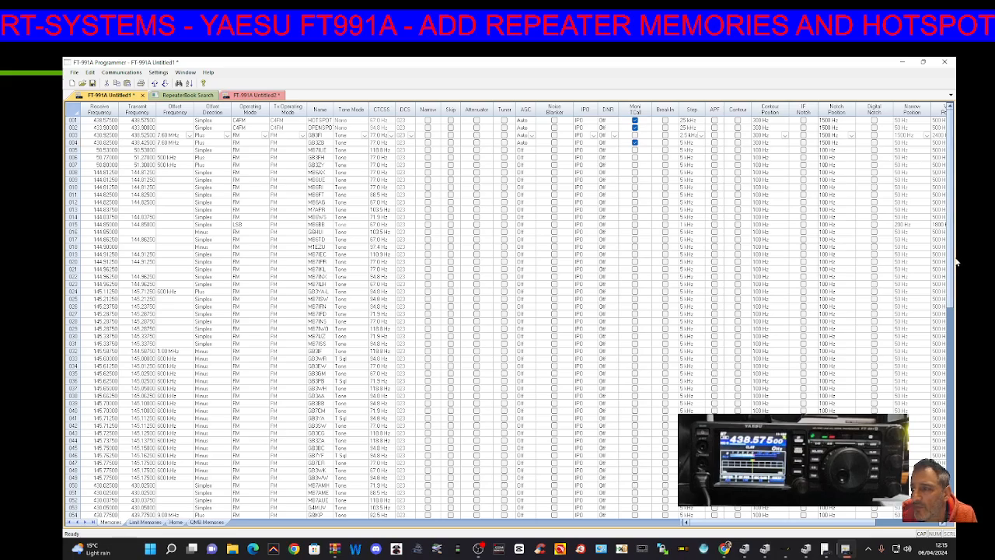
drag(950, 224, 959, 200)
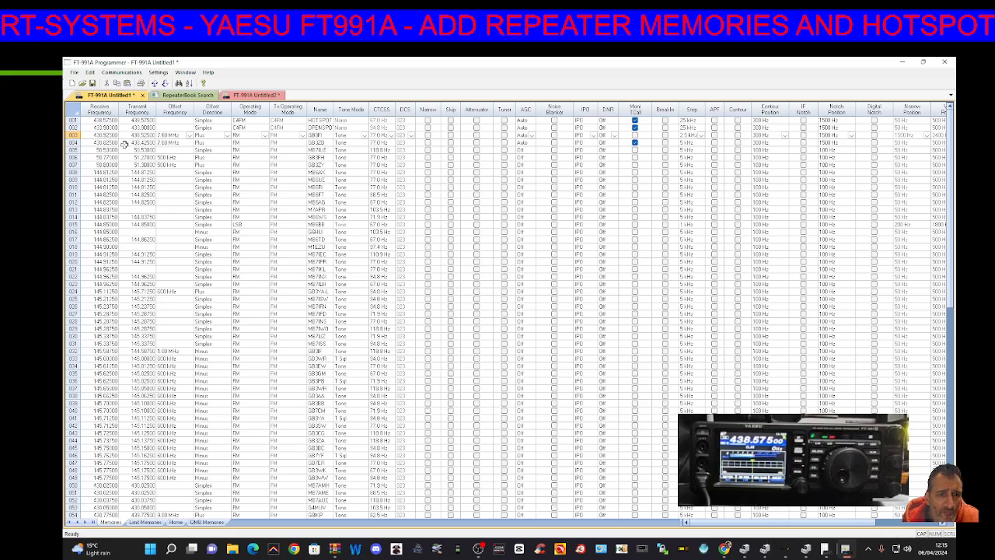
- Set the receive frequency of channel 005 to 145.60000 MHz and name the memory GB3WR
click(104, 151)
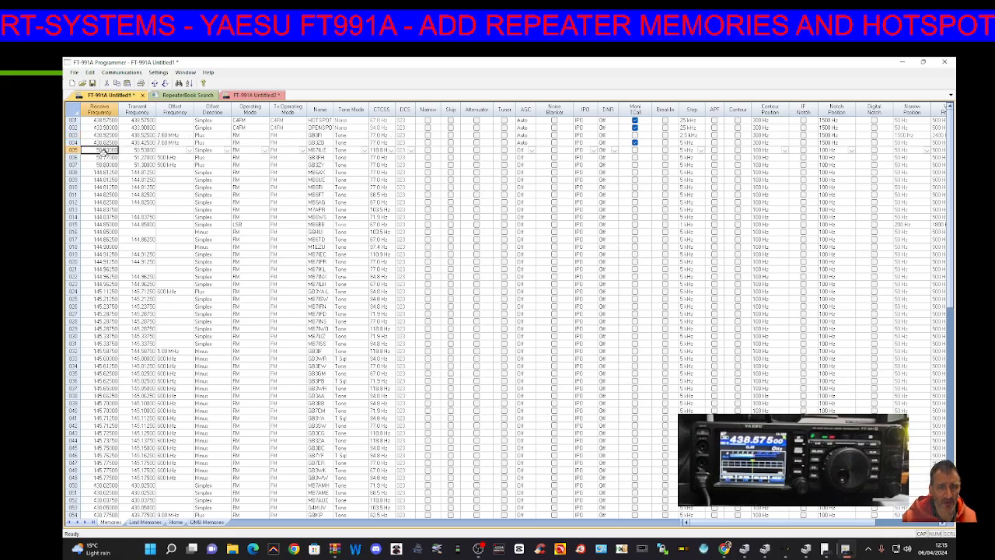
text(145.02500)
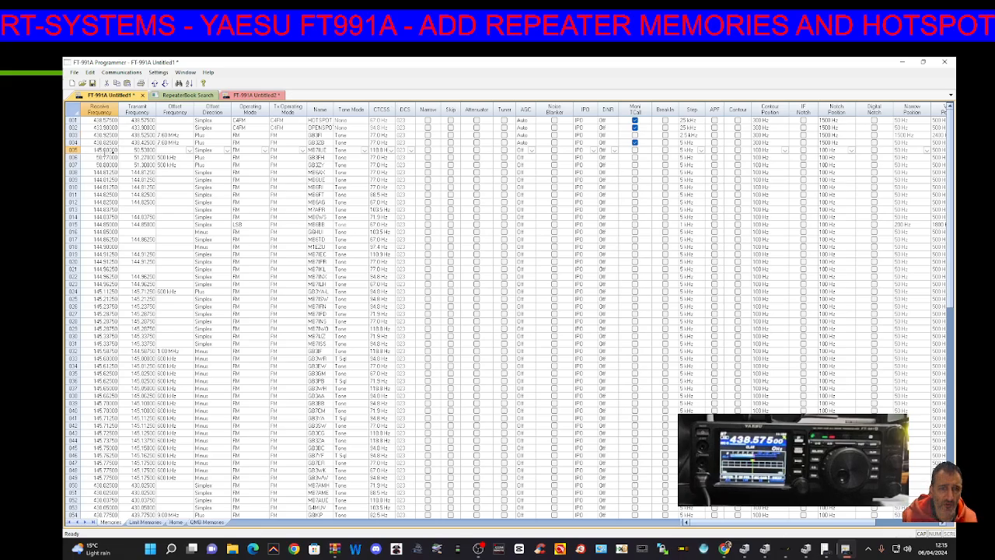
click(149, 150)
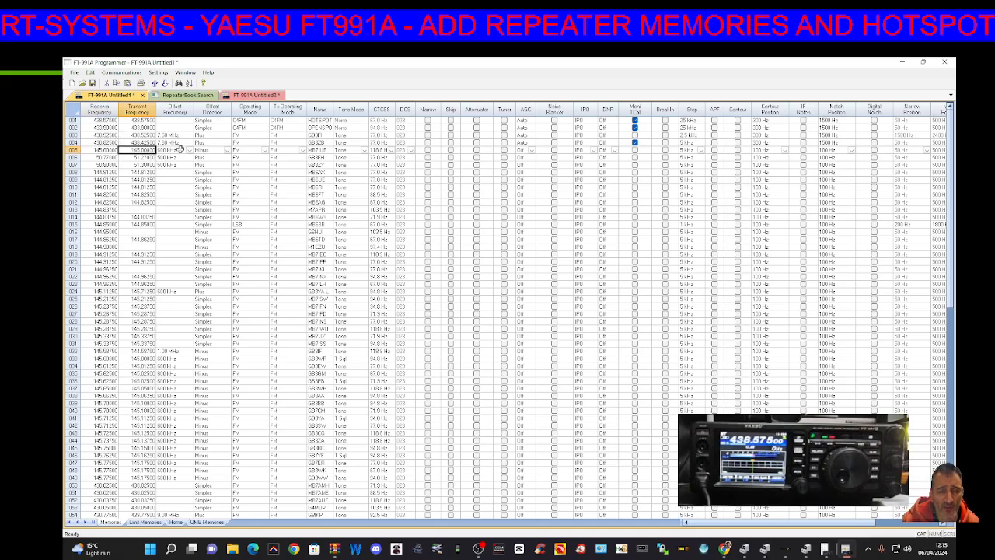
click(323, 149)
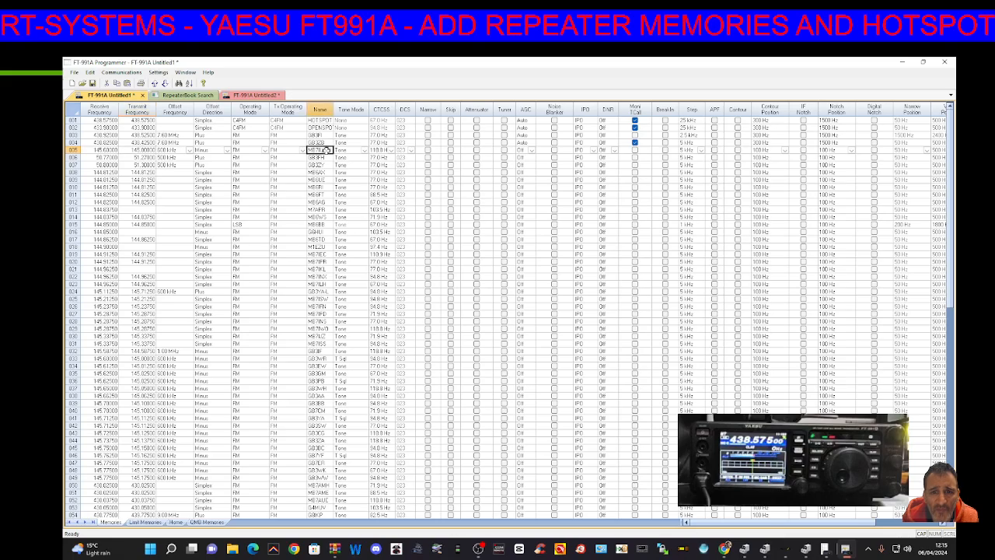
text(GB3WE)
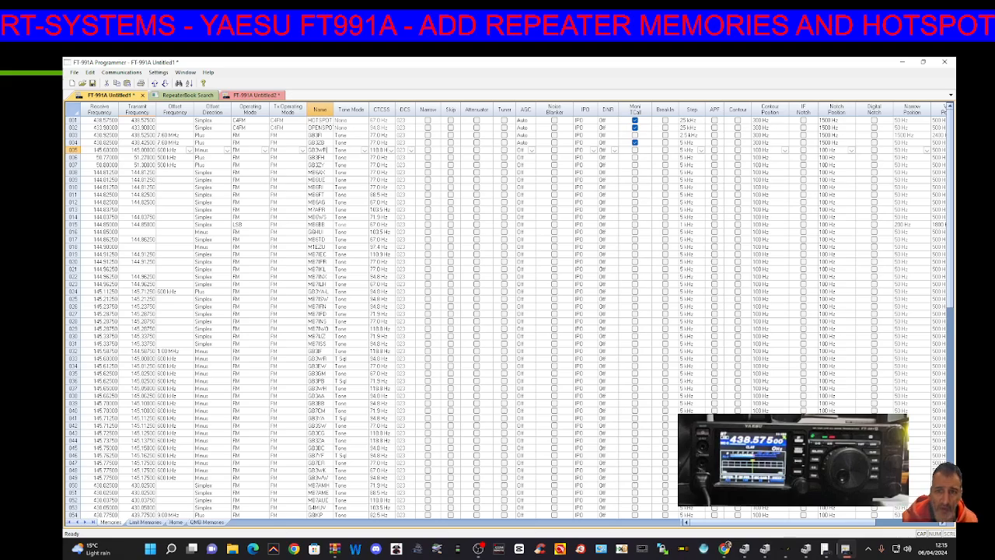
- Set the CTCSS tone of channel 005 to 94.8 Hz
click(364, 154)
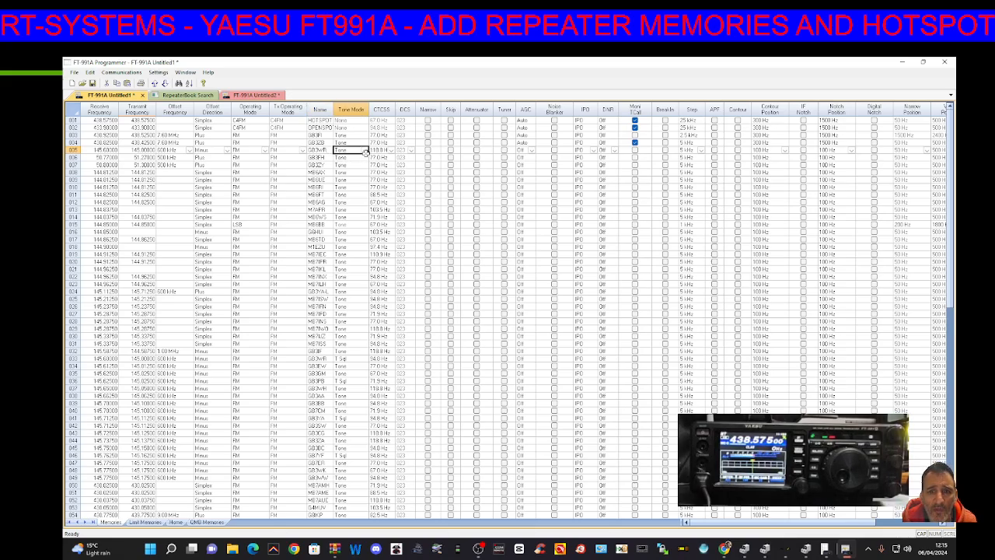
click(388, 153)
click(394, 152)
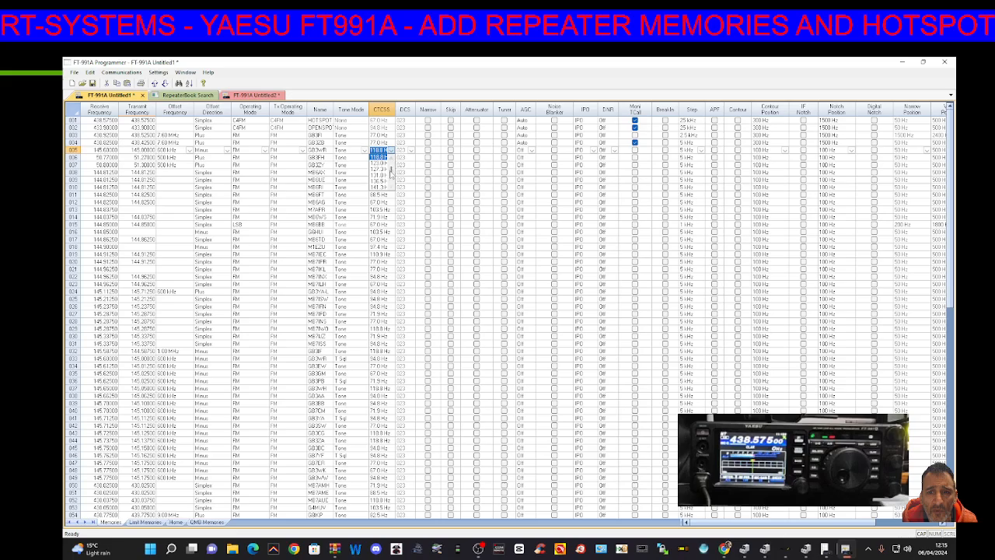
scroll(392, 178, up, 2)
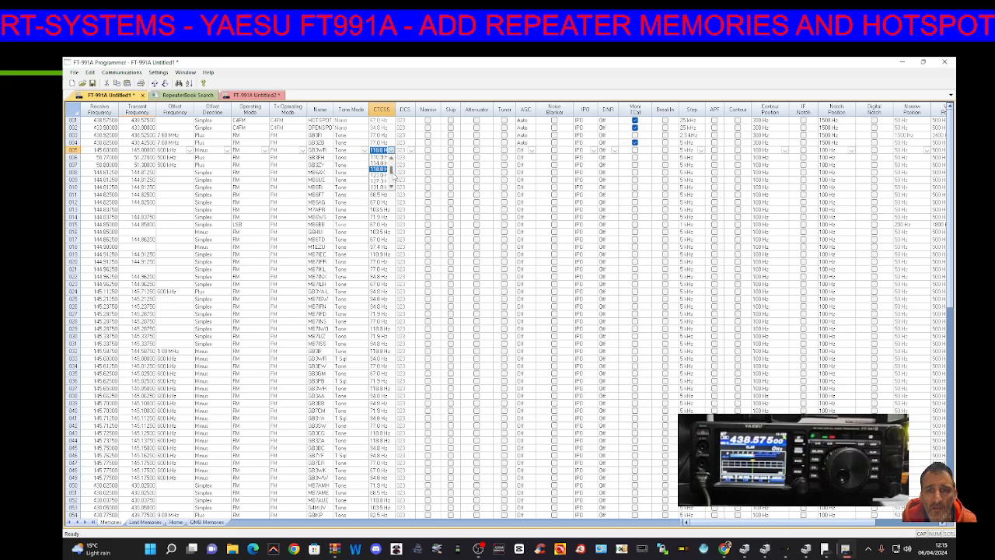
scroll(393, 178, up, 5)
scroll(393, 173, down, 3)
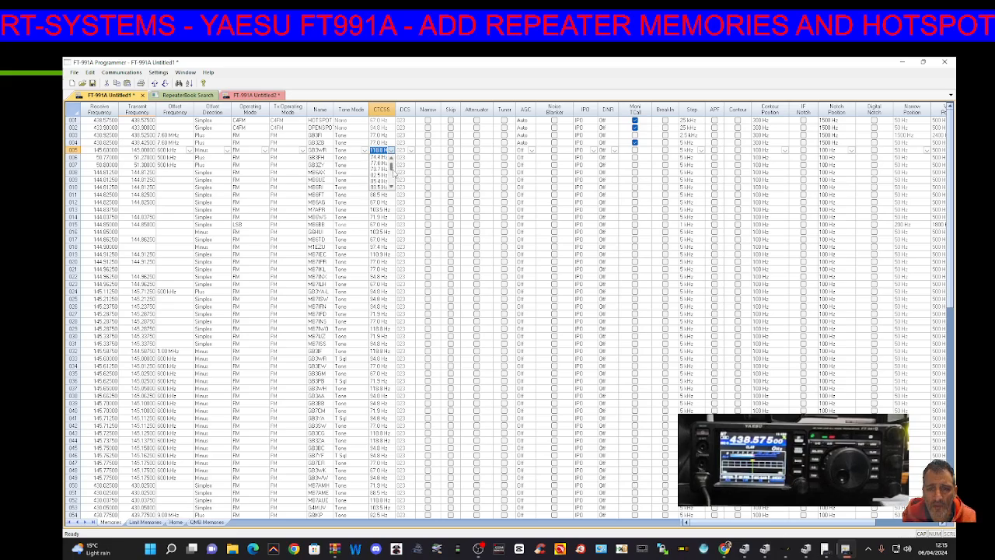
scroll(385, 185, down, 4)
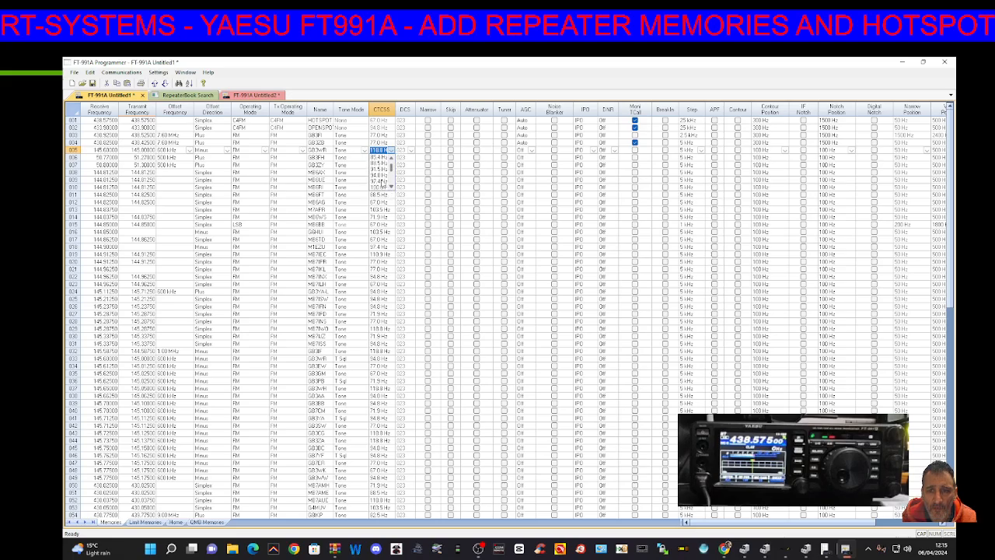
click(380, 175)
click(405, 150)
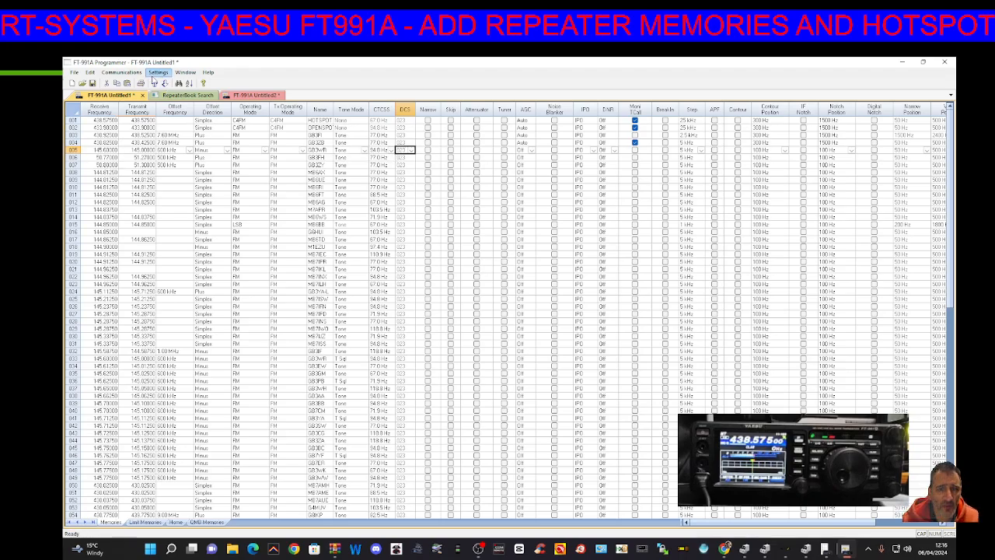
- View the predefined frequency lists among the external data sources and close them without applying any
click(74, 74)
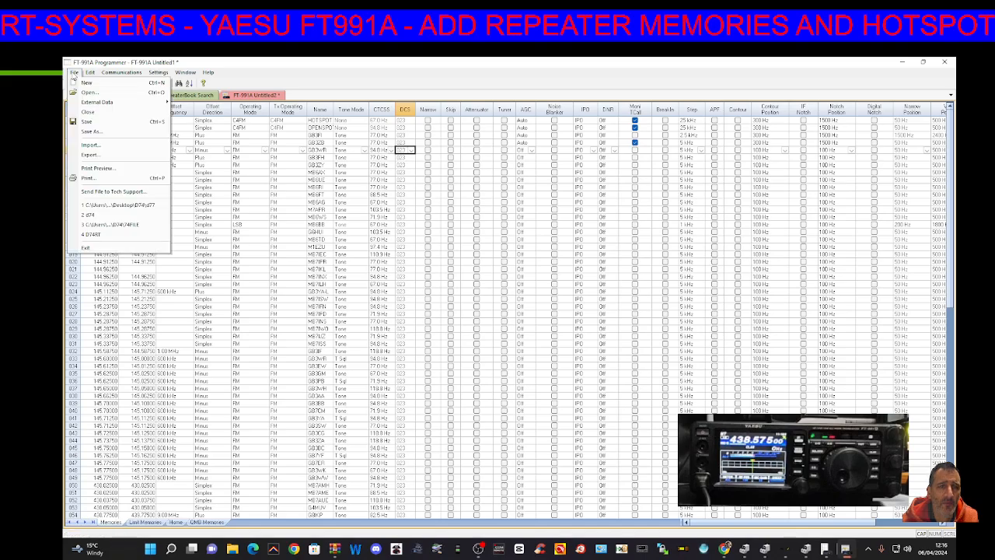
mouse_move(89, 75)
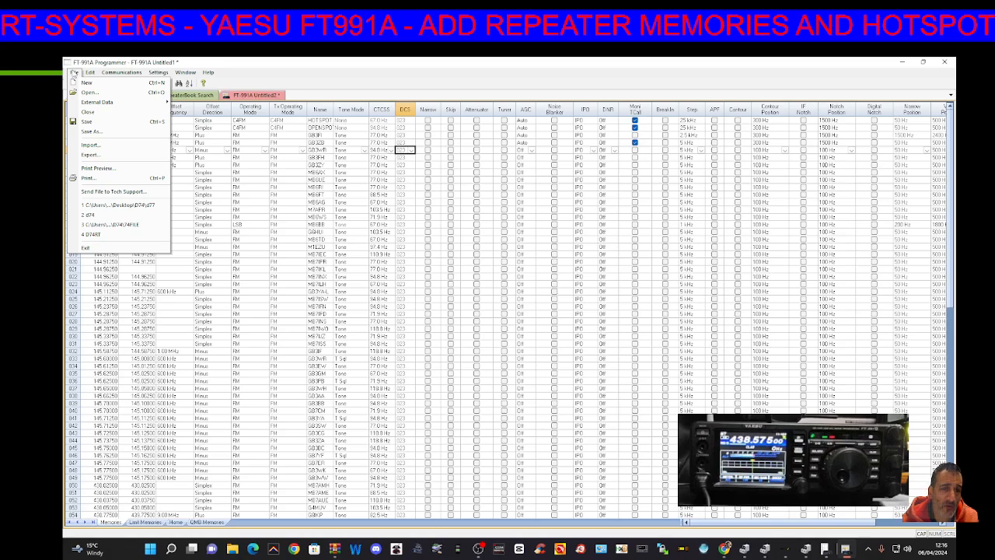
mouse_move(121, 105)
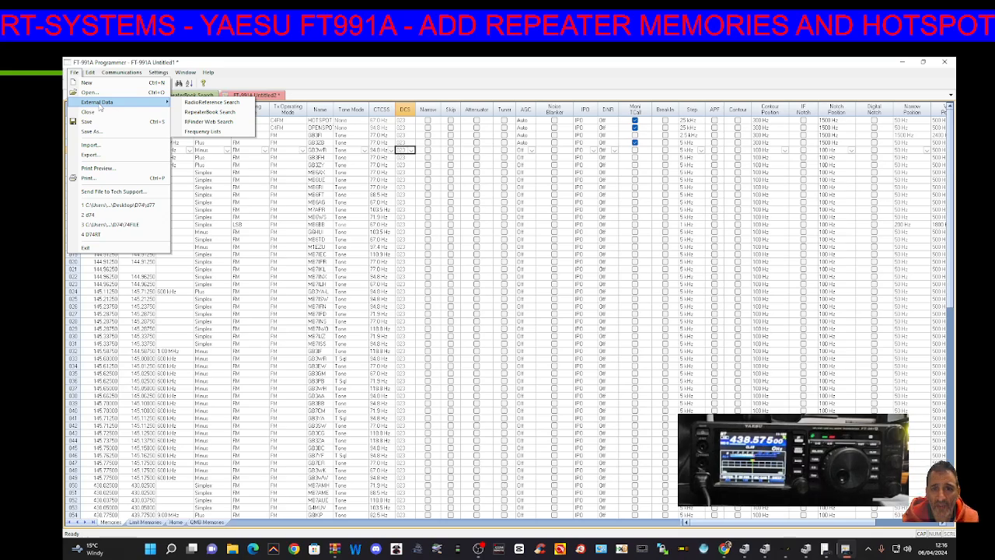
click(202, 131)
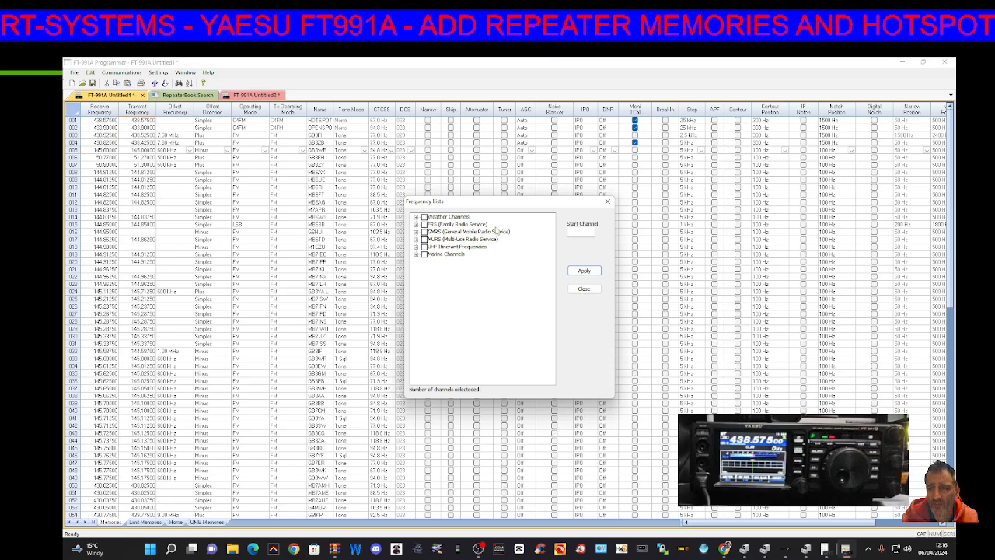
click(608, 202)
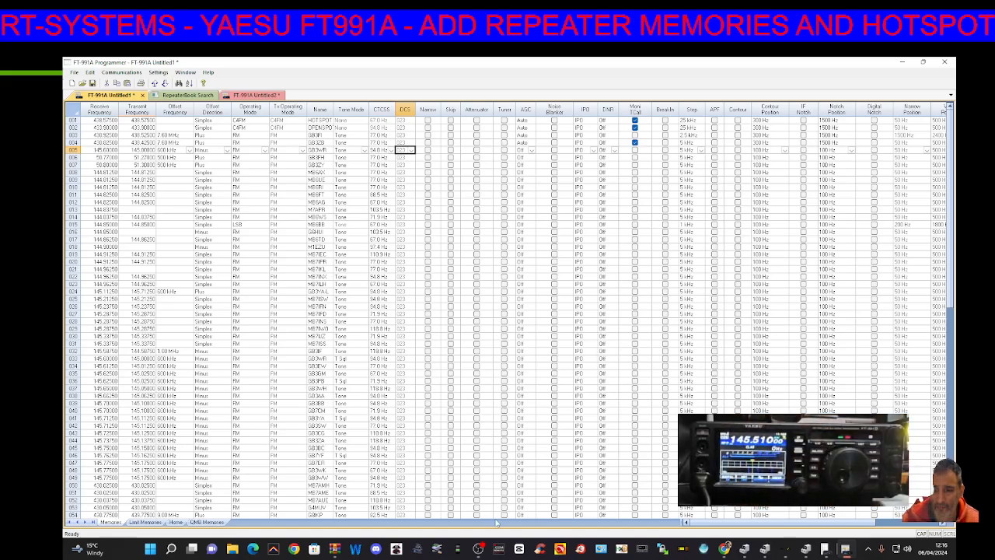
click(481, 550)
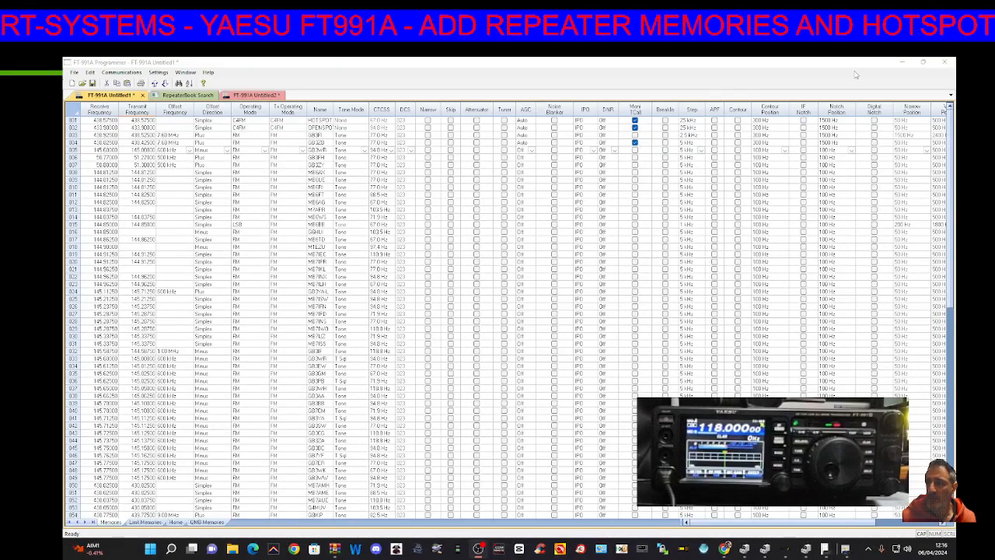
click(901, 66)
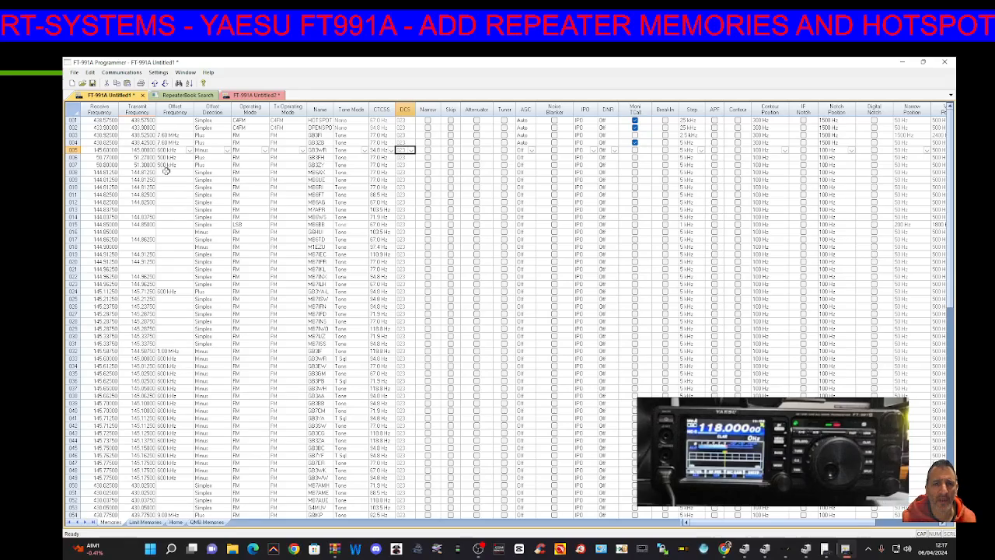
- Open the radio menu settings and view the My Call Time, Home Function and Color choices of the display
click(114, 74)
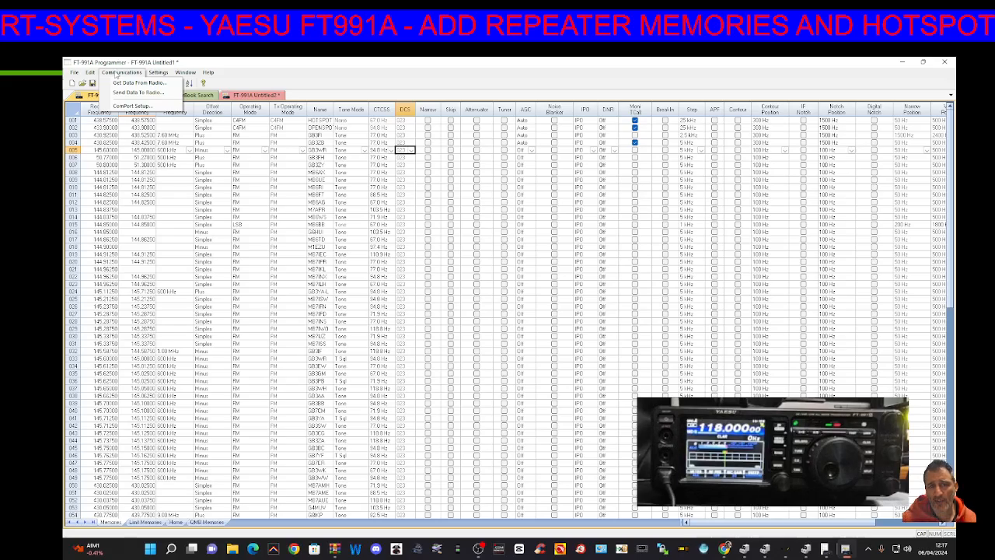
mouse_move(163, 74)
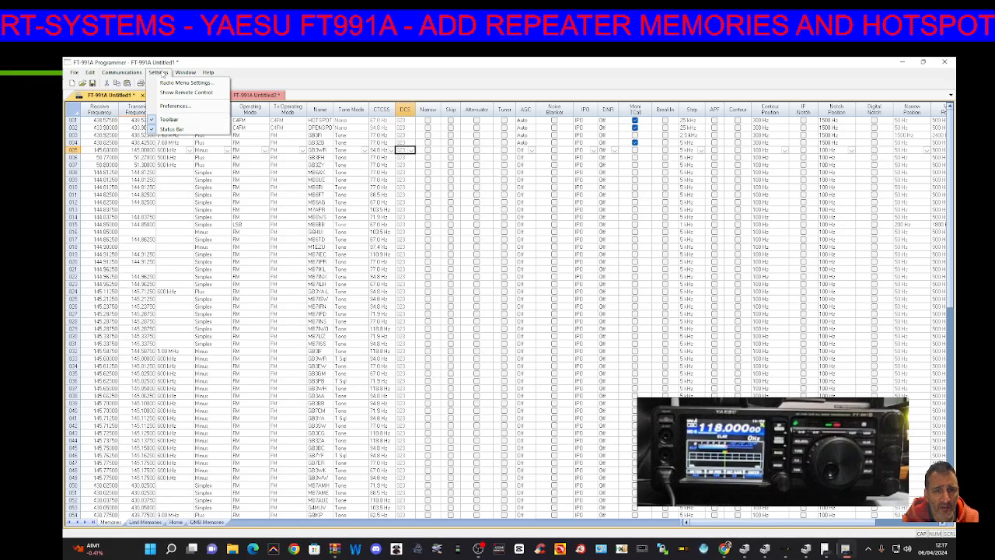
click(166, 82)
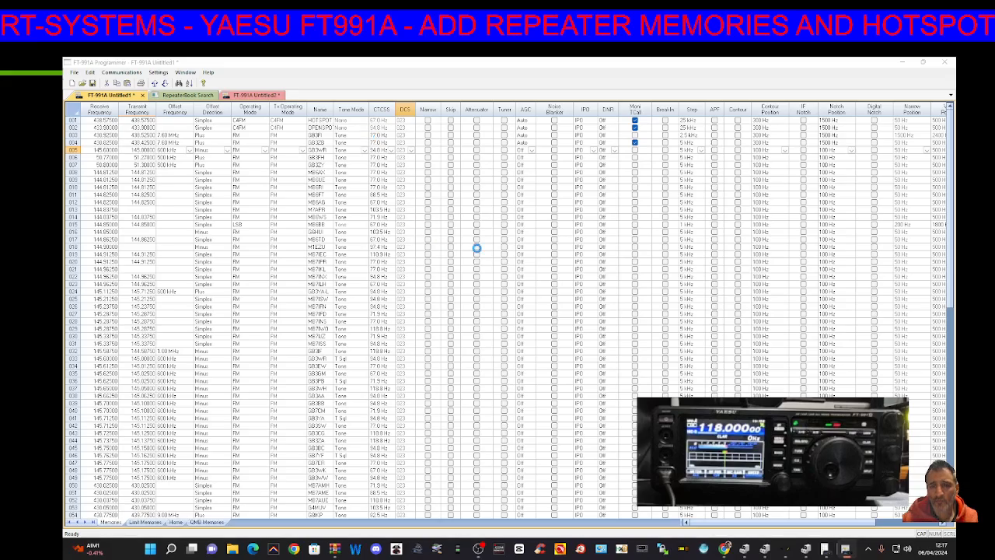
drag(545, 162, 494, 164)
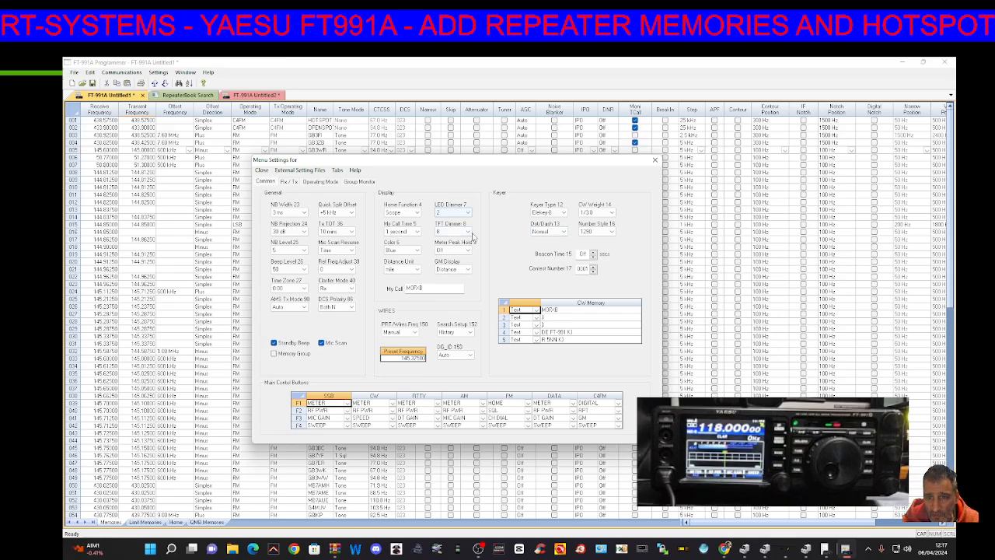
click(417, 232)
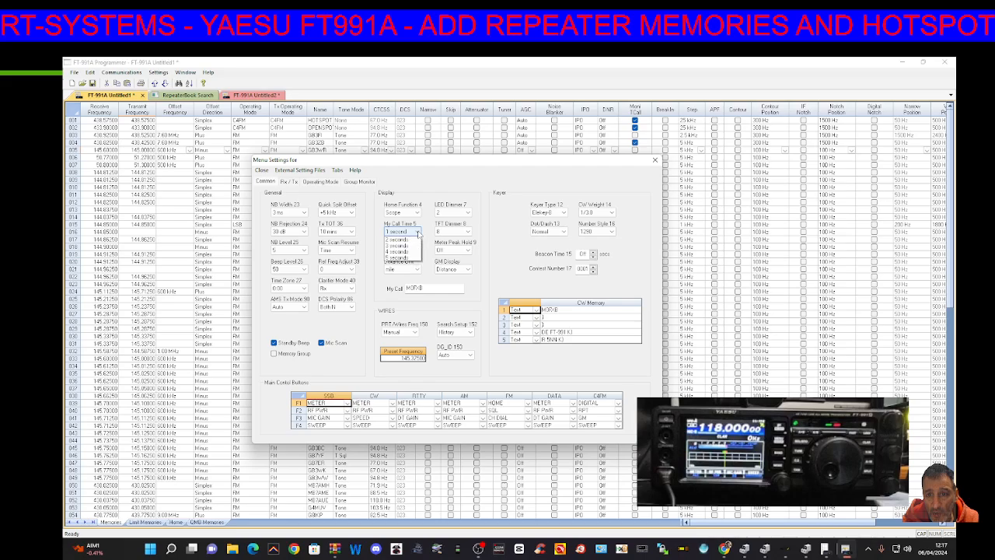
click(417, 231)
click(418, 212)
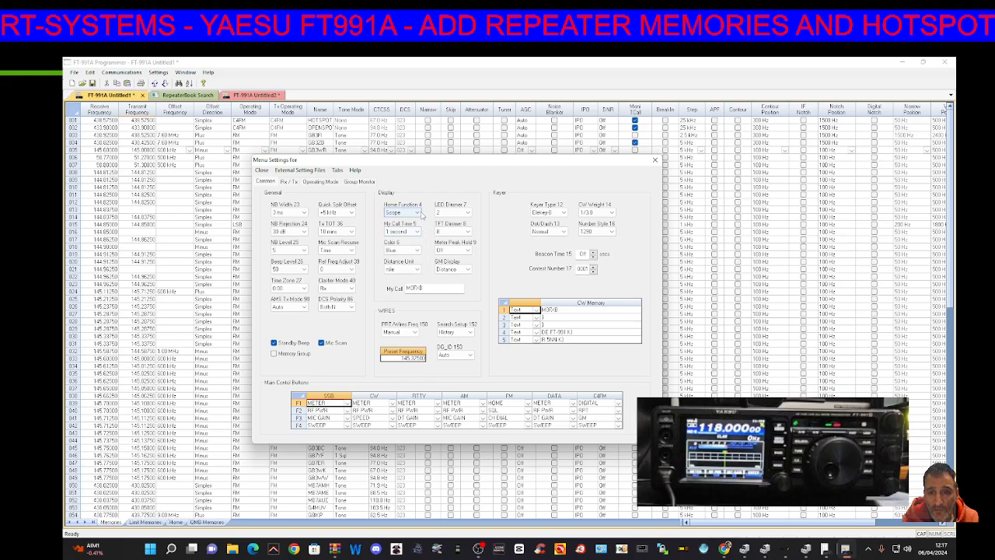
click(420, 220)
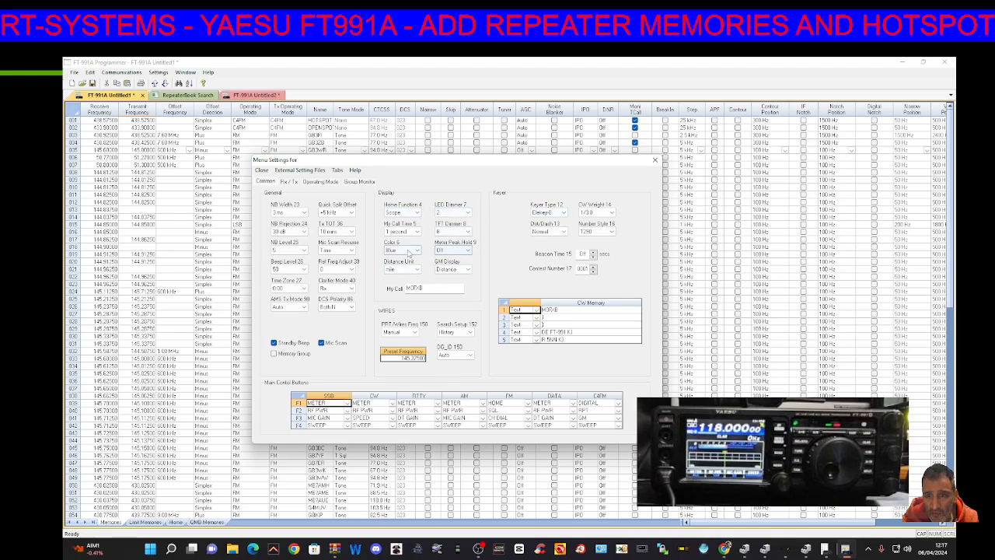
click(418, 250)
click(419, 250)
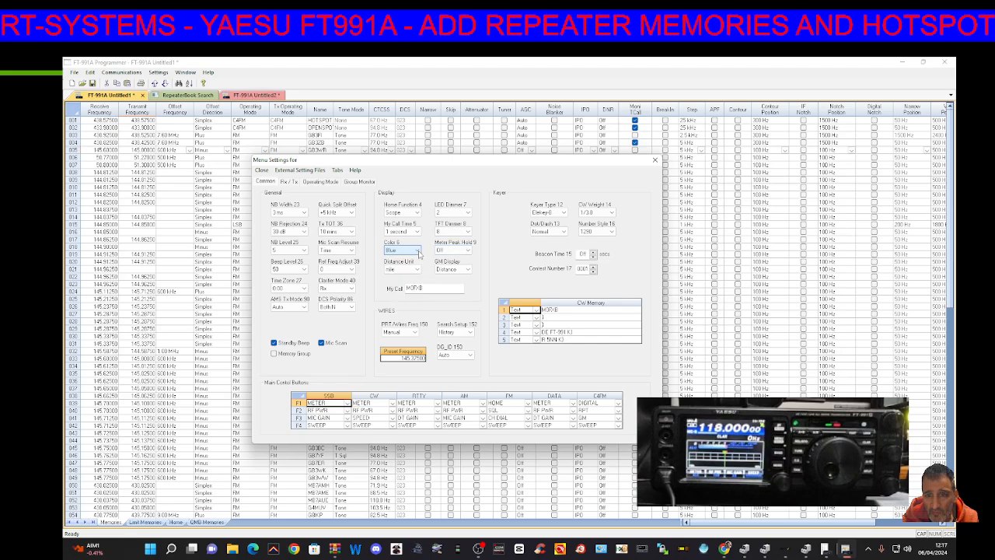
click(418, 249)
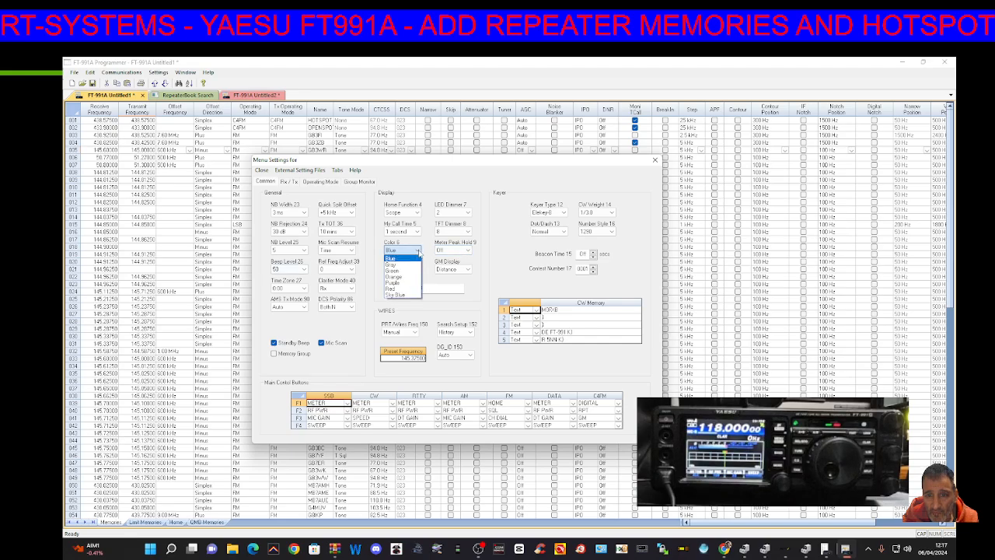
- Set the display's Meter Peak Hold to 2.0 seconds
click(470, 250)
click(471, 250)
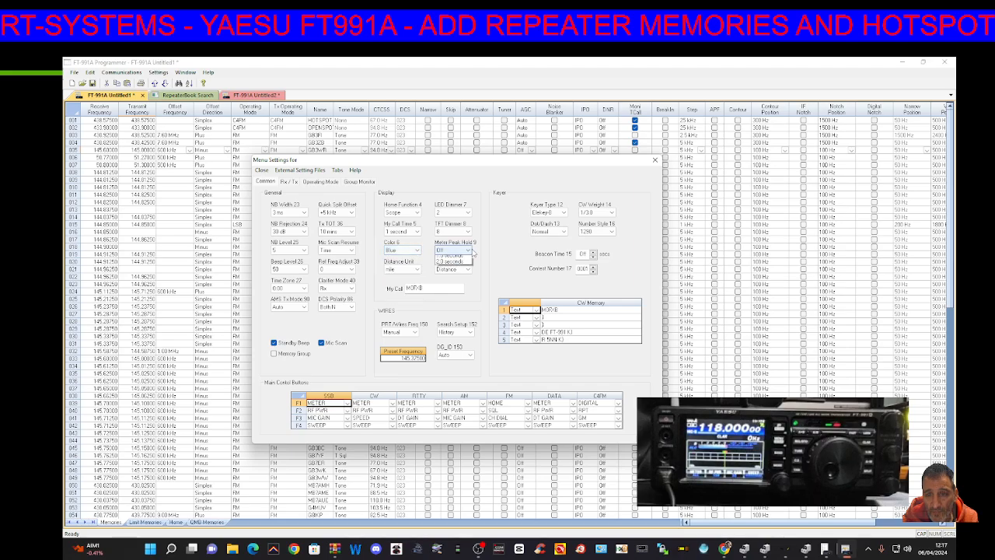
click(473, 251)
click(471, 250)
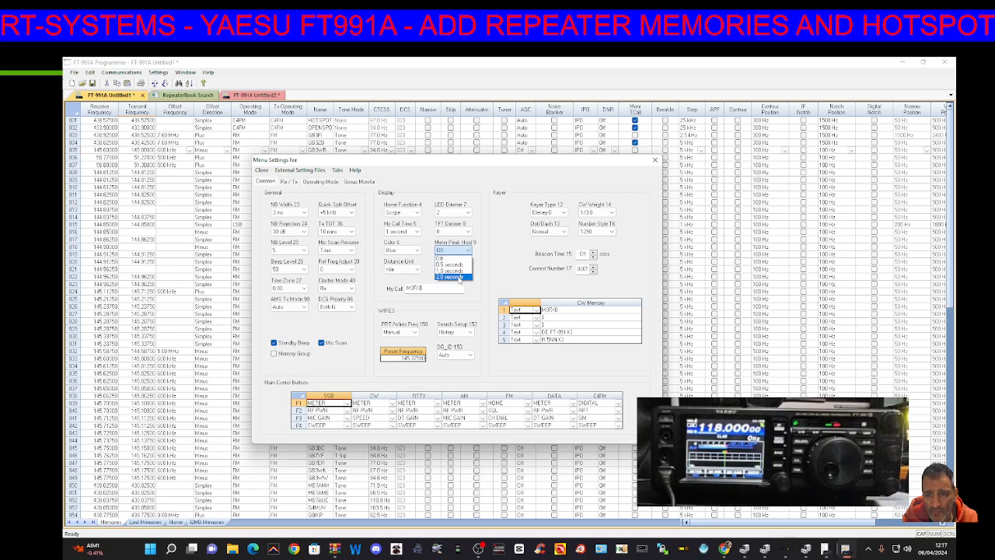
click(460, 276)
click(469, 250)
click(469, 251)
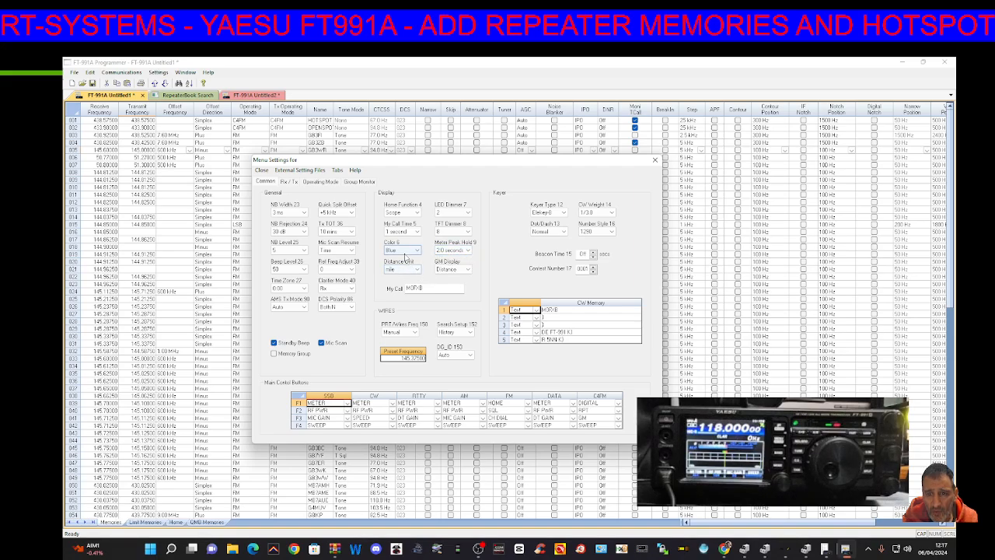
- Append /991A to the callsign in the My Call setting, checking the Color and Home Function choices
click(417, 252)
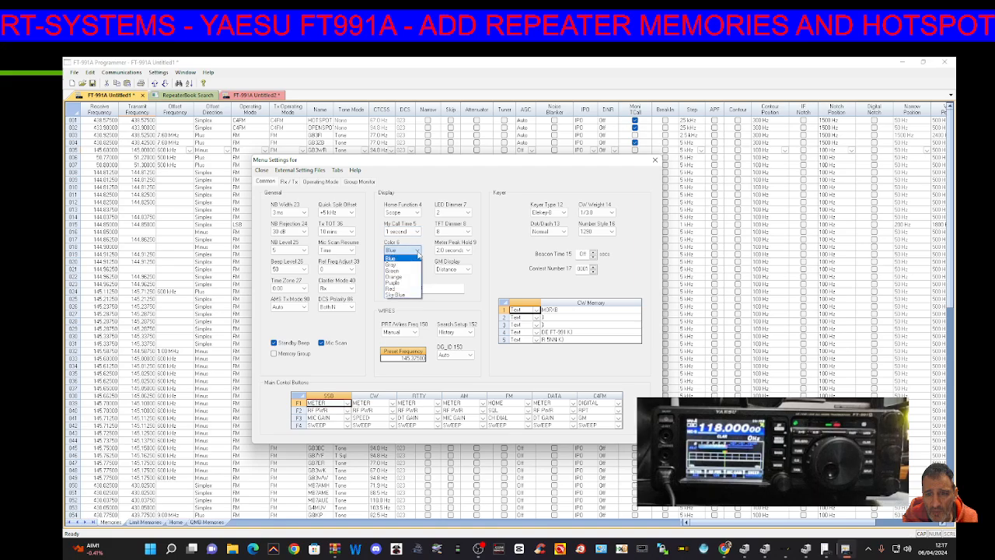
click(418, 252)
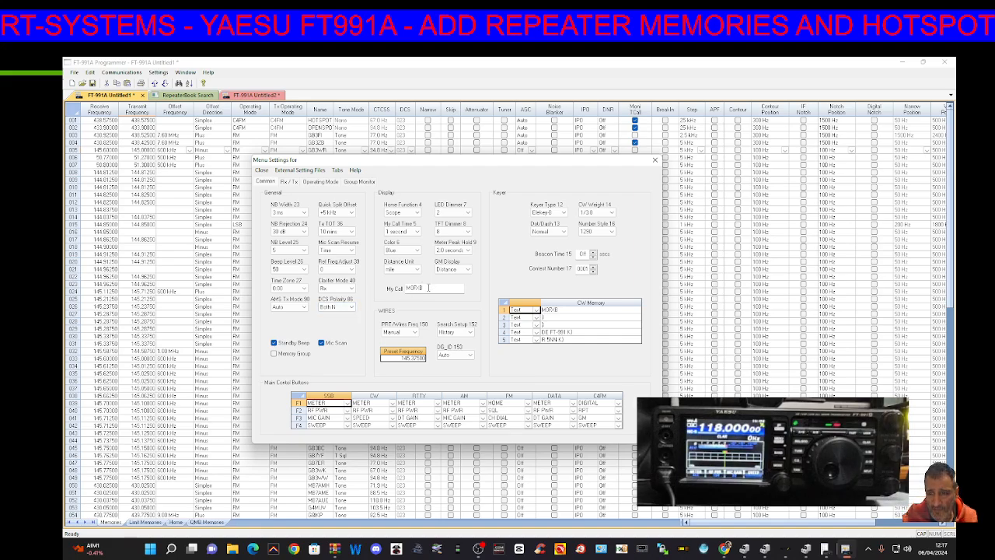
click(425, 288)
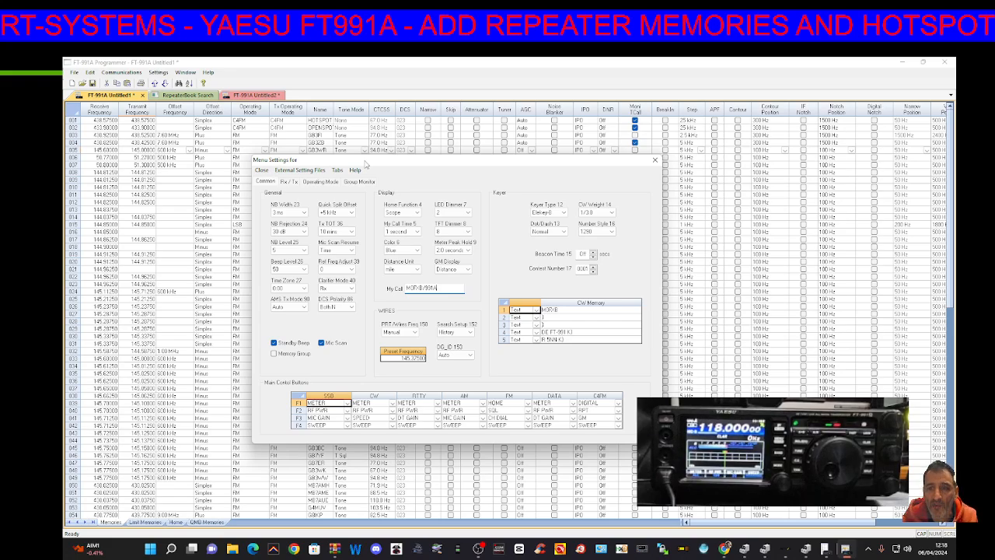
click(416, 213)
click(417, 214)
- Set the scope's span frequency to 200 kHz in the Rx/Tx settings, keeping the display mode on Waterfall
click(287, 183)
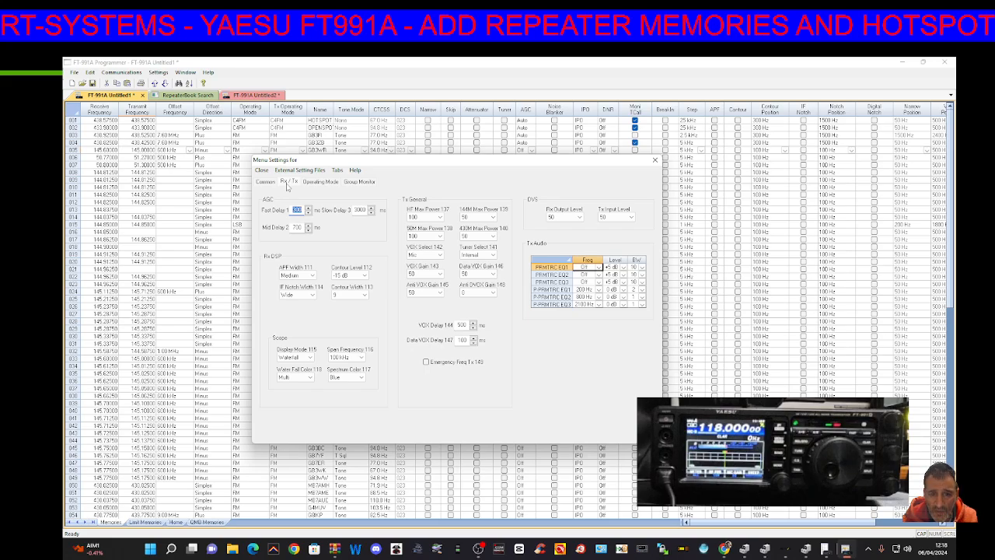
click(313, 359)
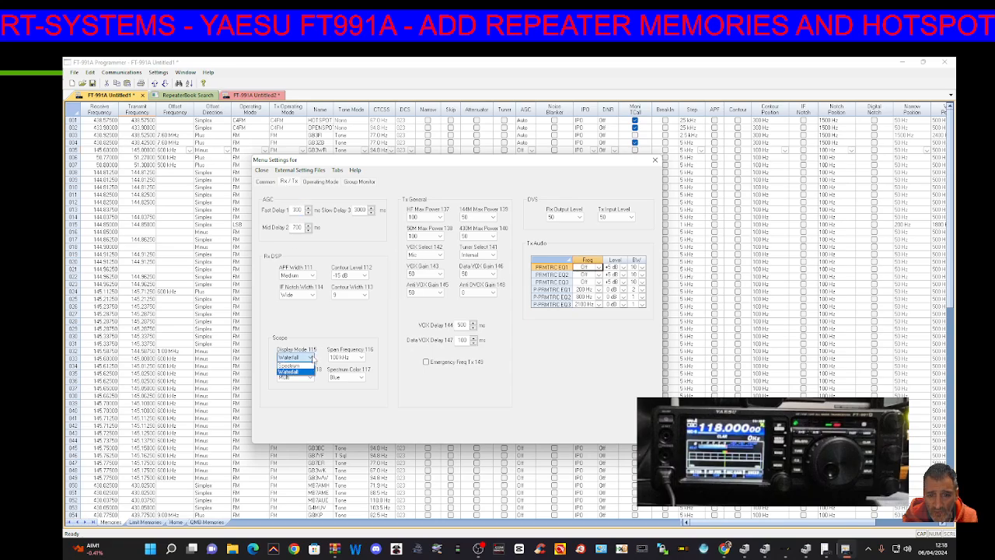
click(314, 358)
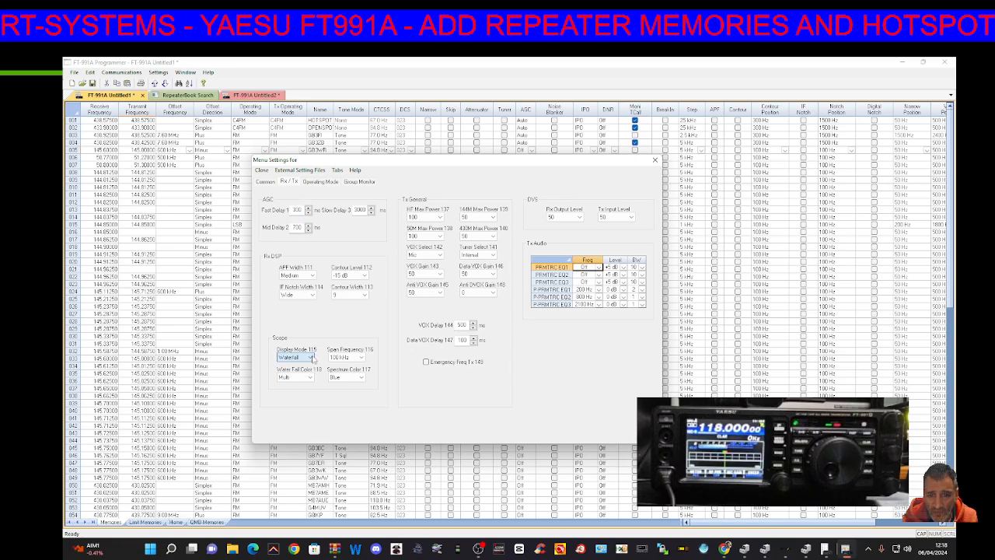
click(362, 358)
click(363, 360)
click(363, 359)
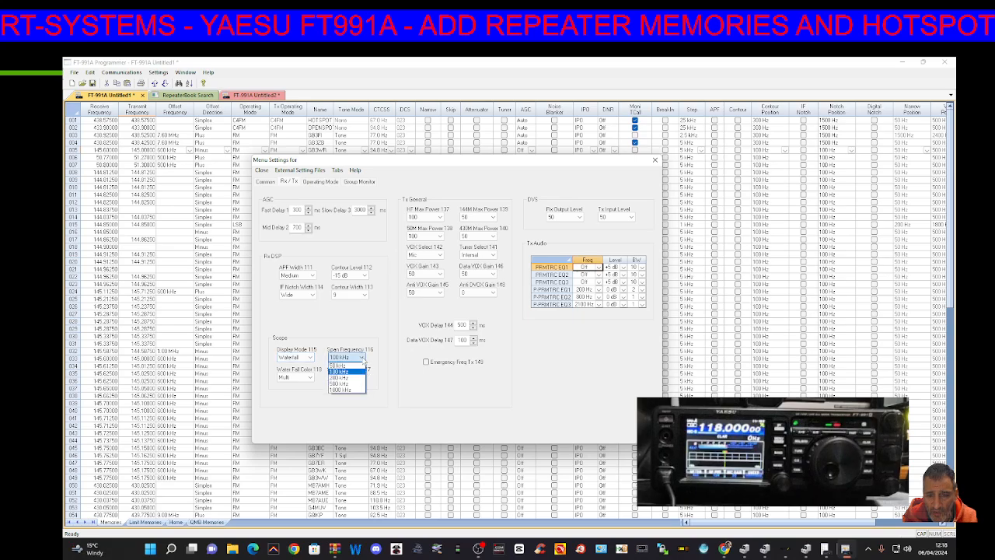
click(348, 378)
- View the scope's waterfall color and spectrum color choices
click(309, 377)
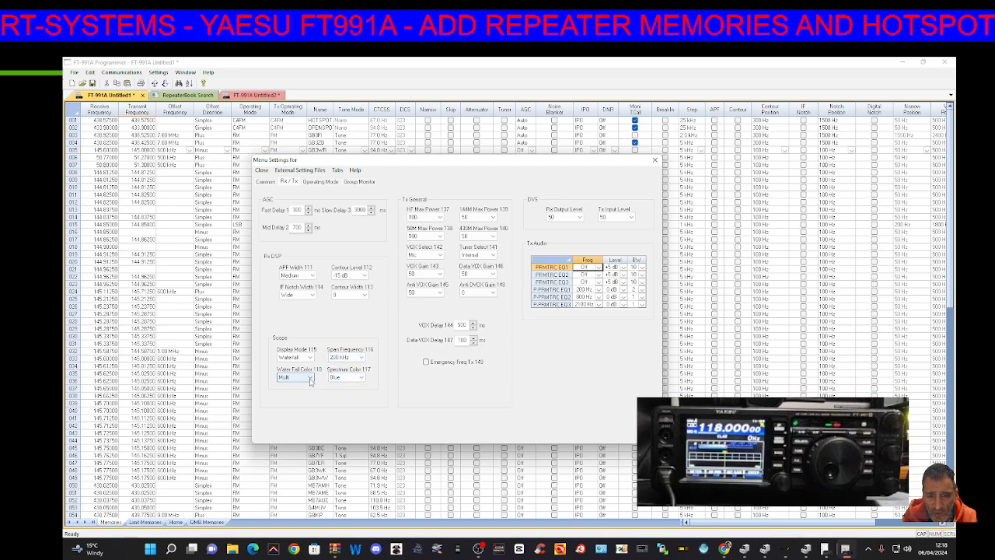
click(310, 377)
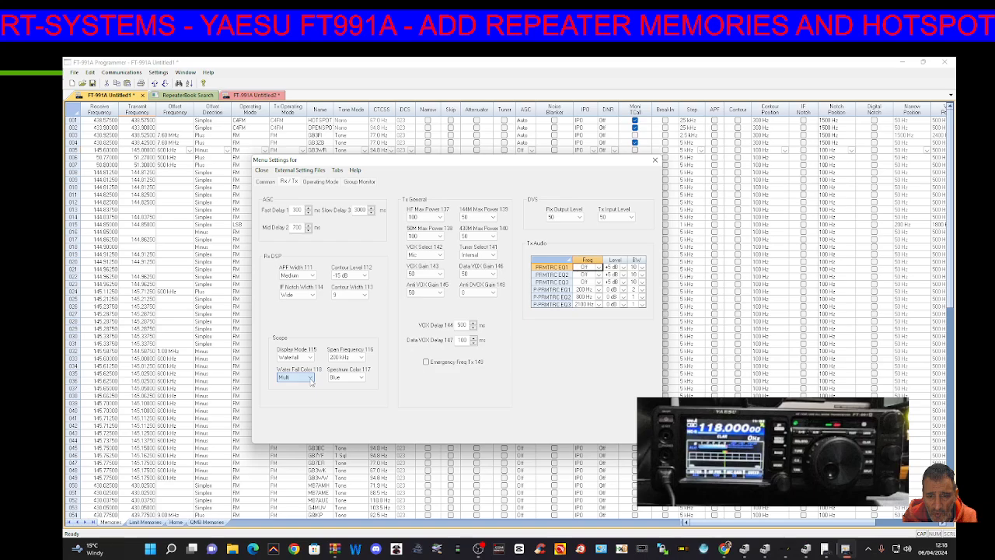
click(363, 380)
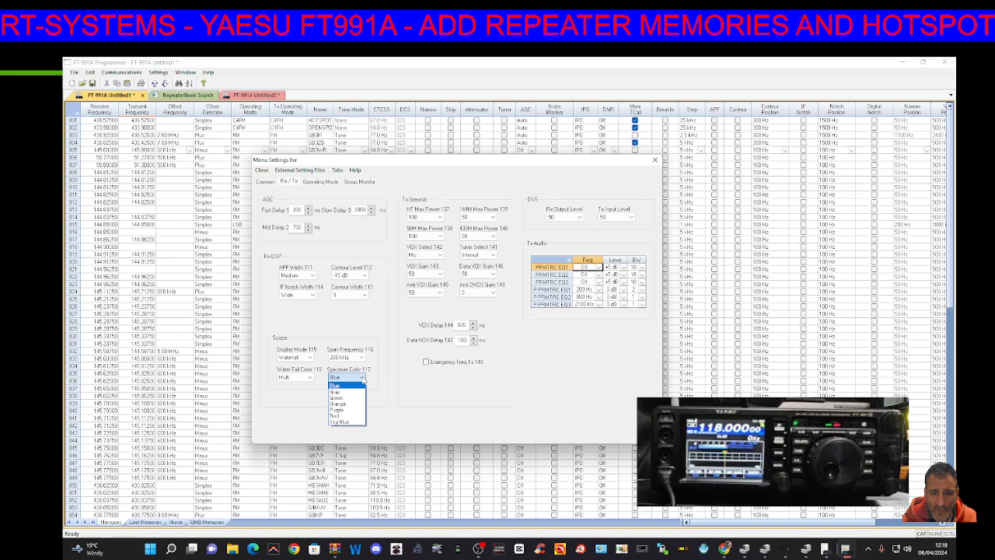
click(362, 380)
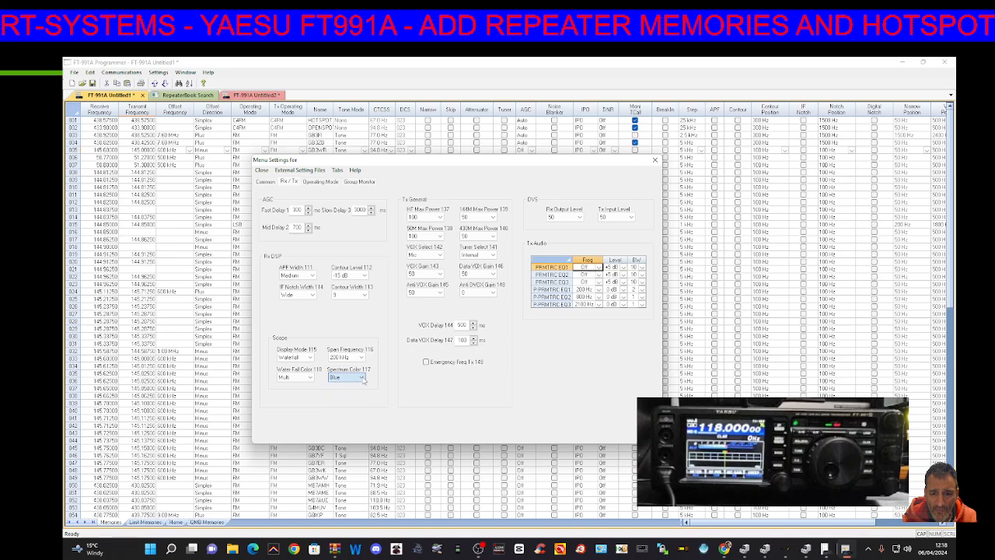
- Review the Operating Mode and Group Monitor settings and close the menu settings with the changes applied
click(320, 182)
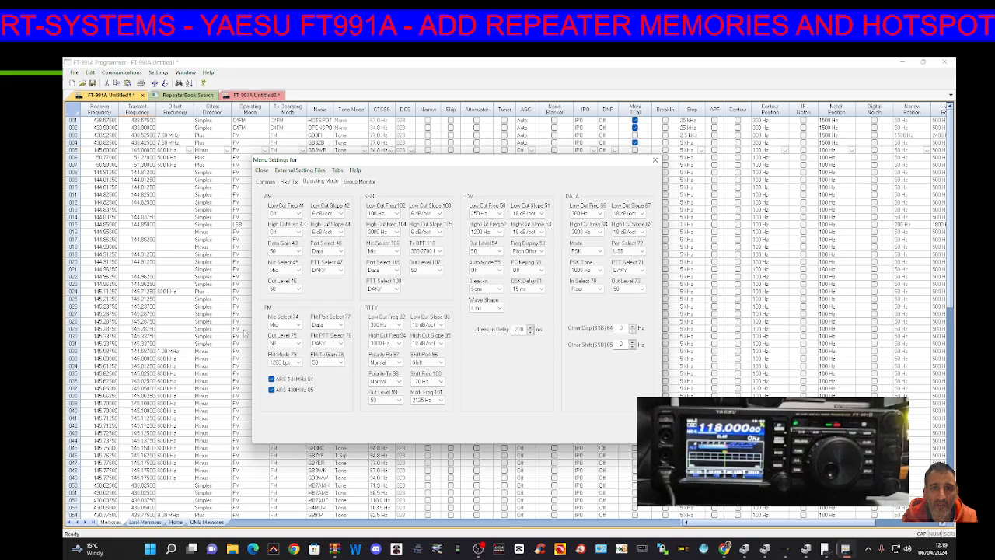
click(353, 183)
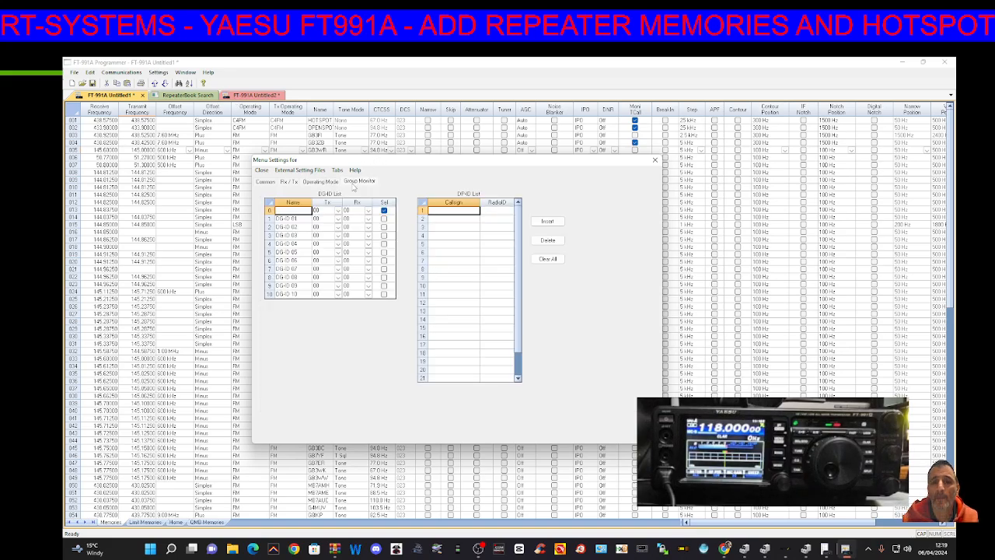
click(300, 170)
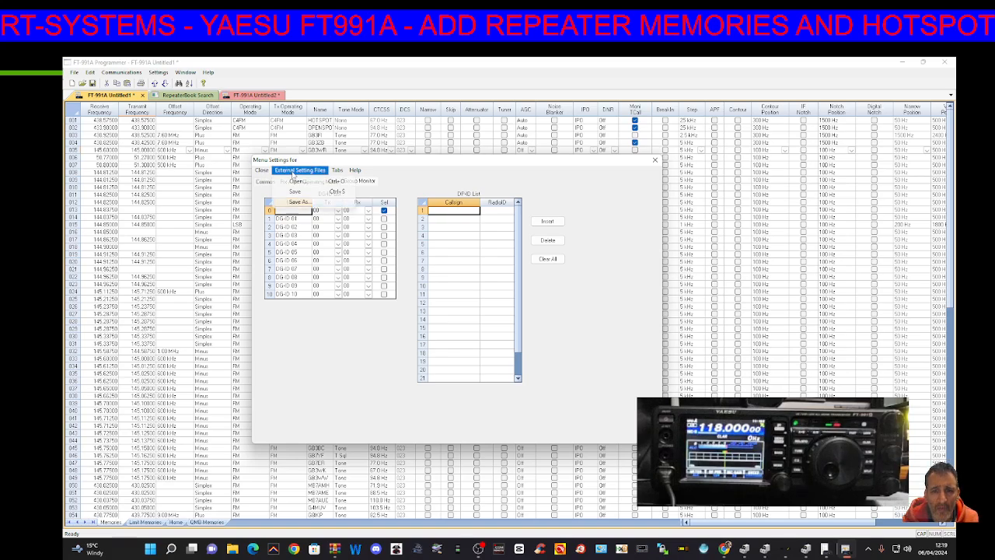
mouse_move(336, 172)
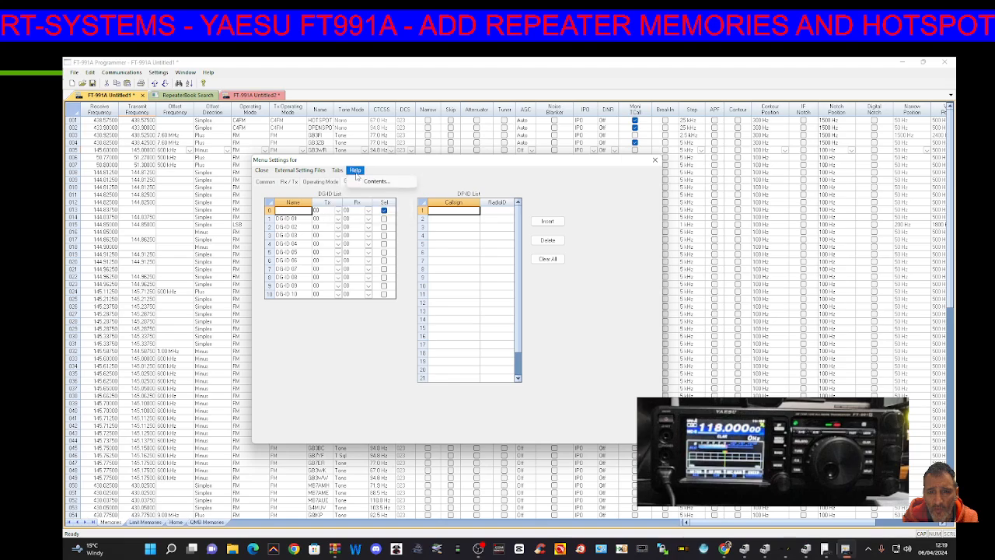
click(655, 161)
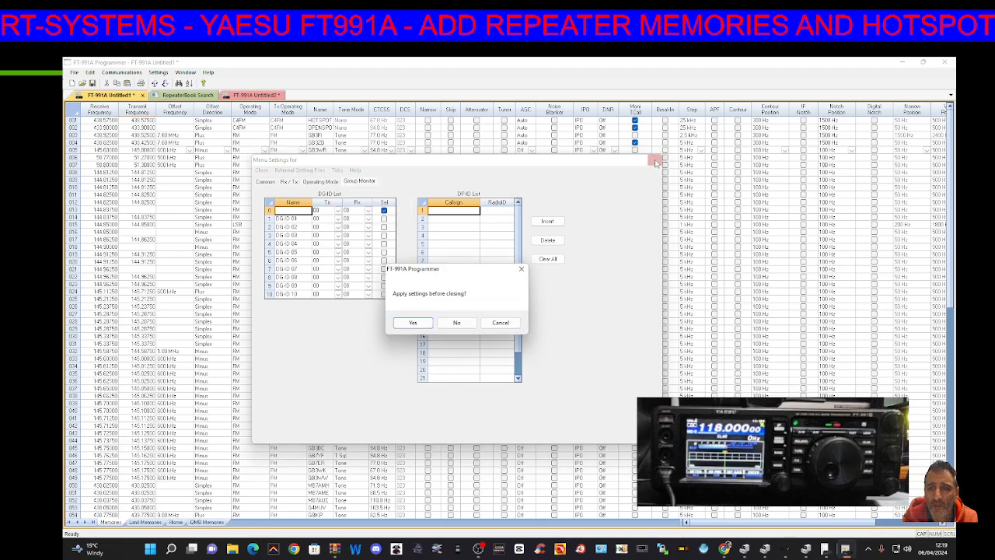
click(418, 323)
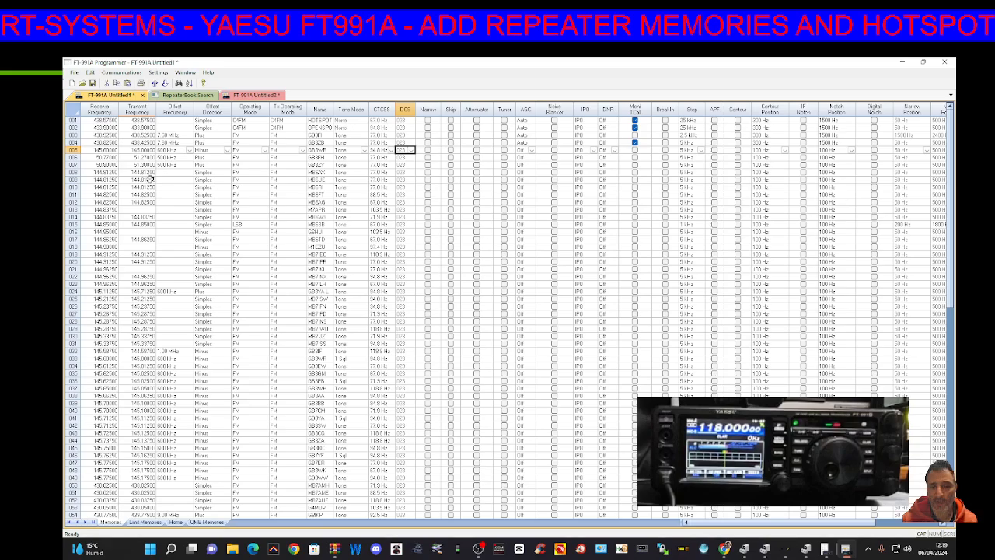
- Send the memory channels and menus to the radio
click(481, 549)
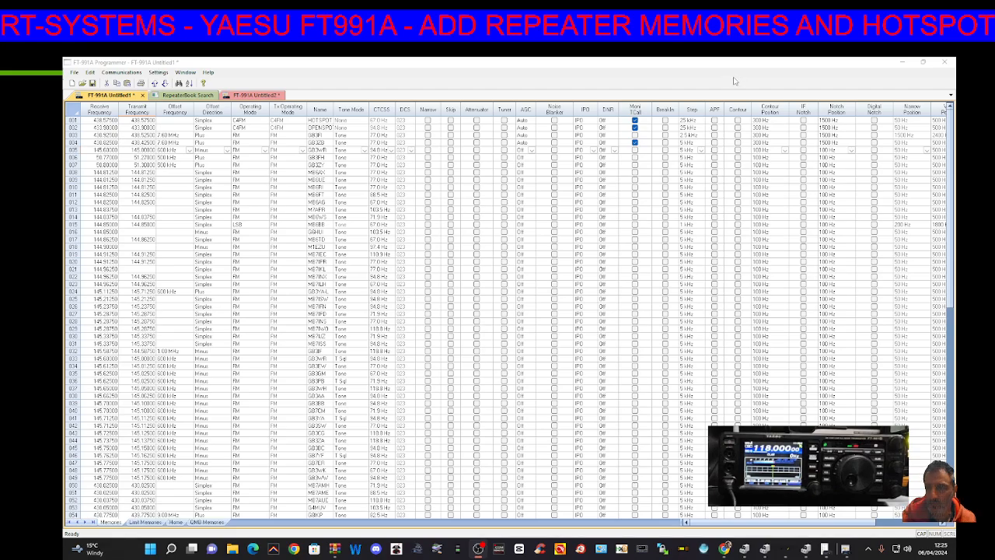
click(405, 149)
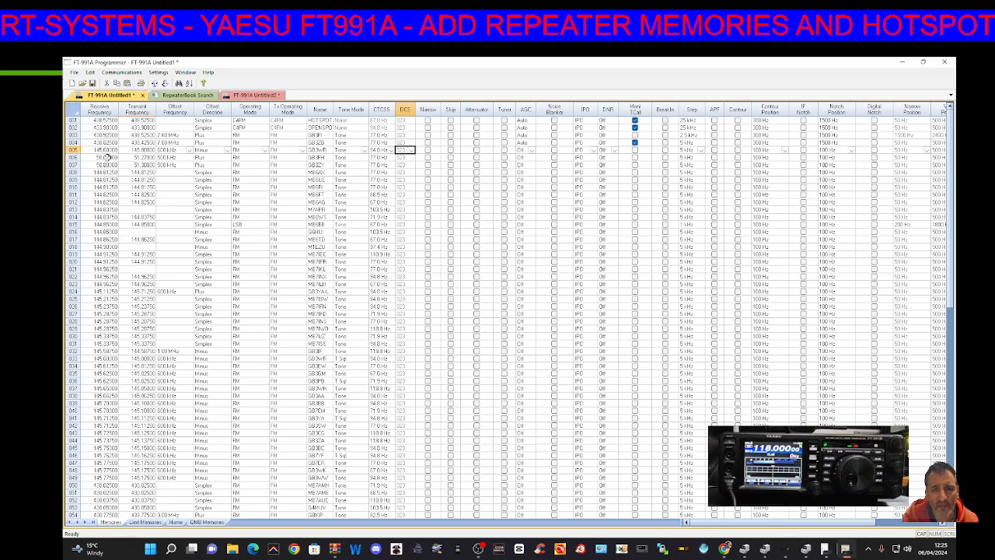
click(122, 71)
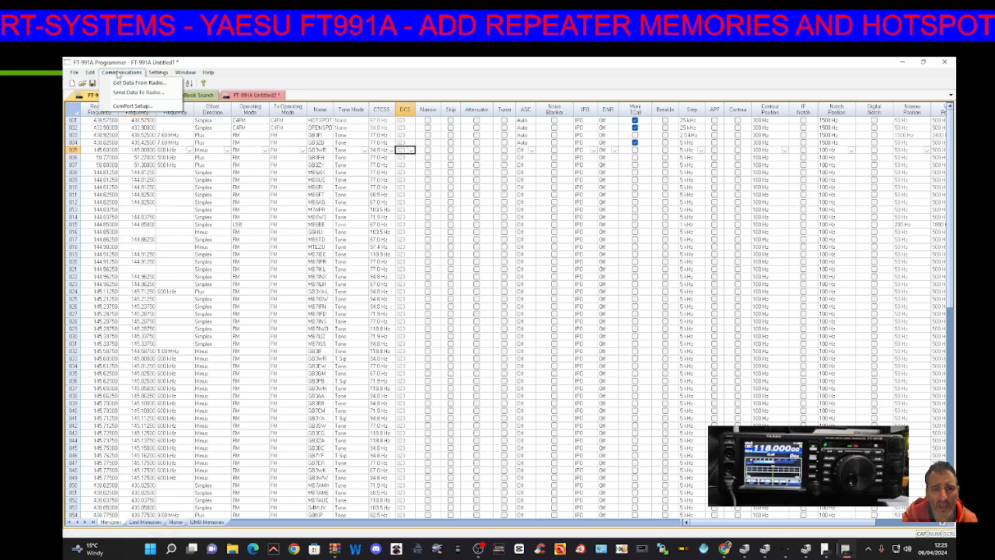
click(126, 92)
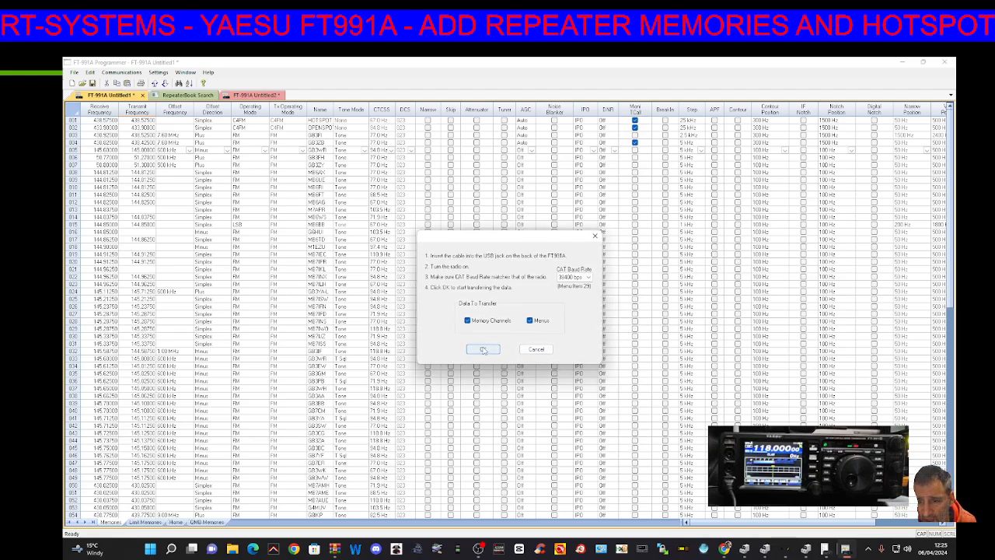
click(483, 350)
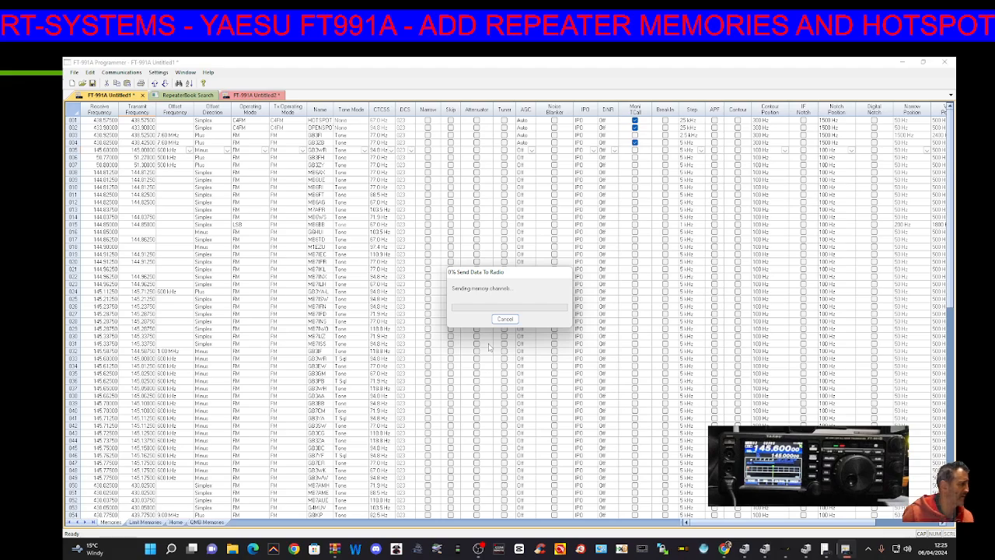